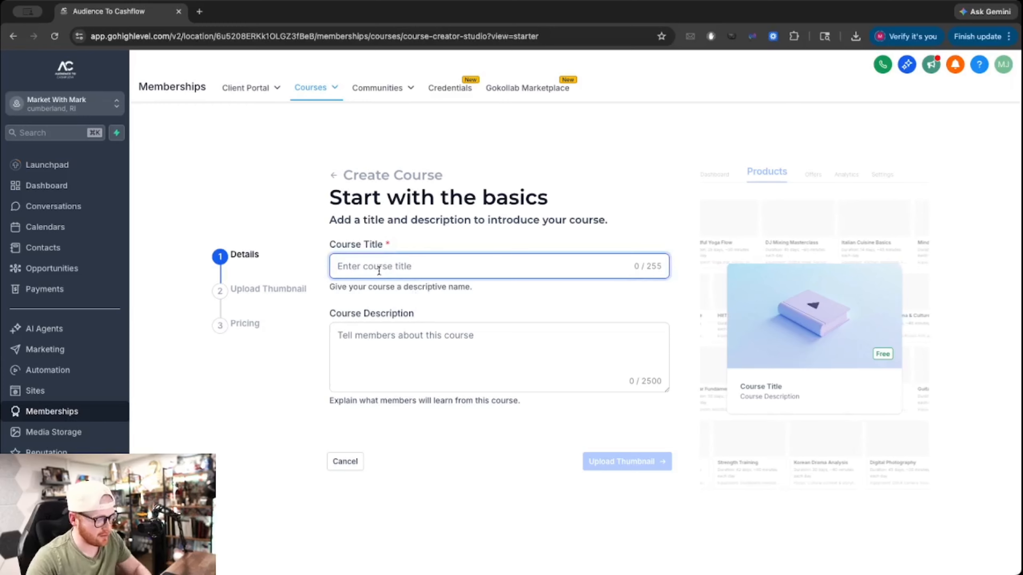
Enter 'Test Course' as the course title and check it on the preview card.
type("Test C")
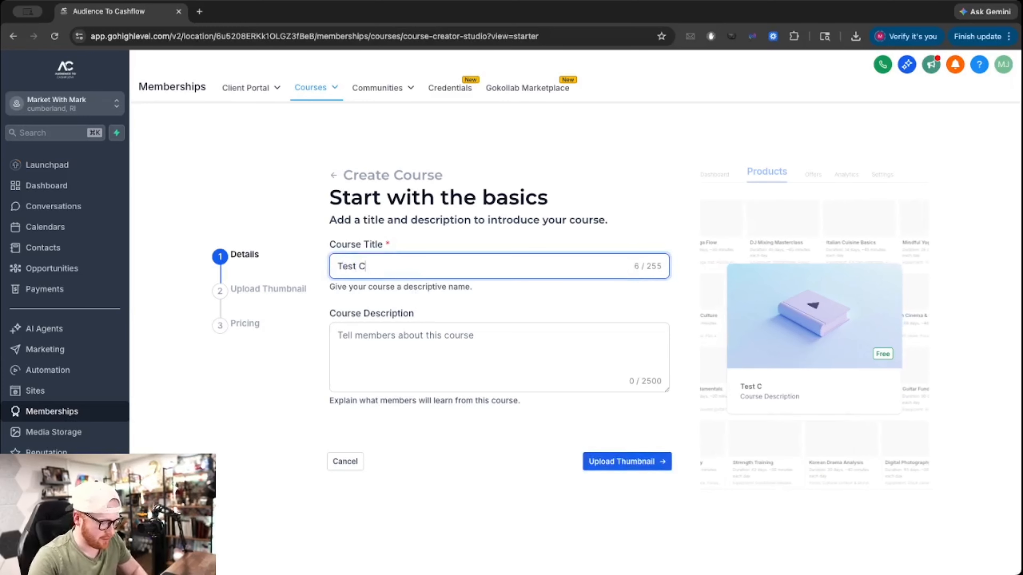
type("ourse")
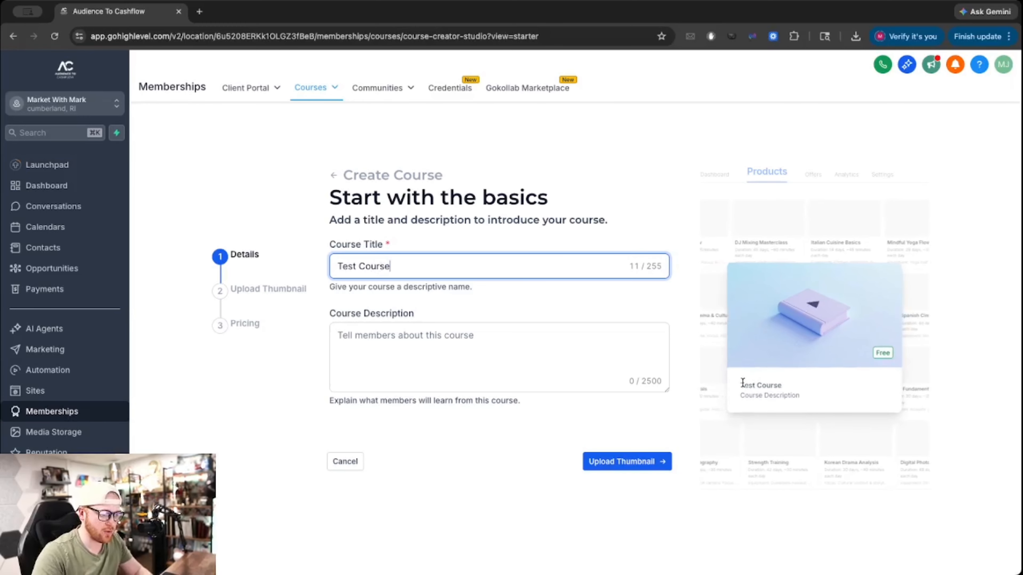
left_click_drag(743, 383, 797, 347)
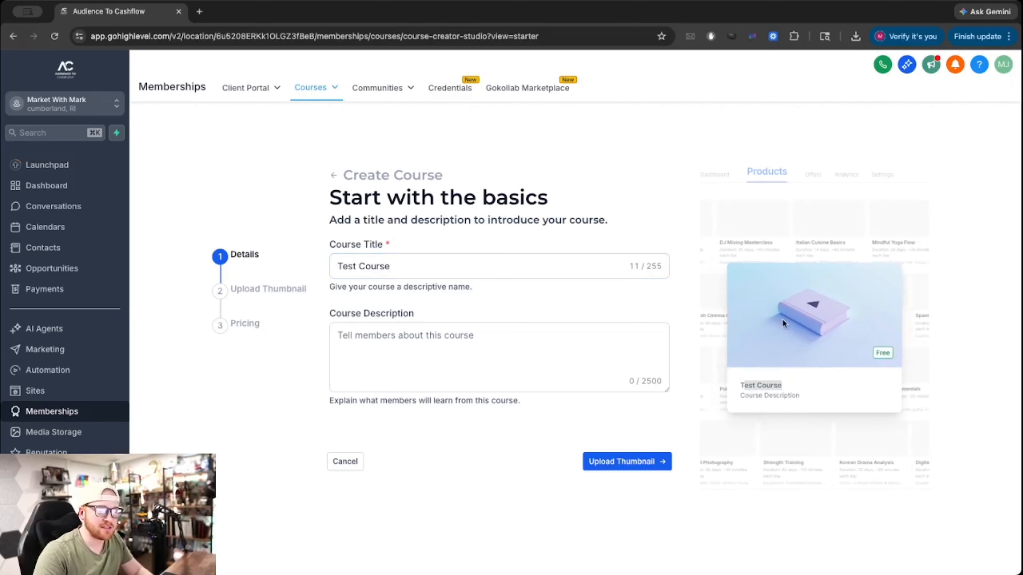
left_click_drag(740, 385, 789, 388)
left_click(762, 385)
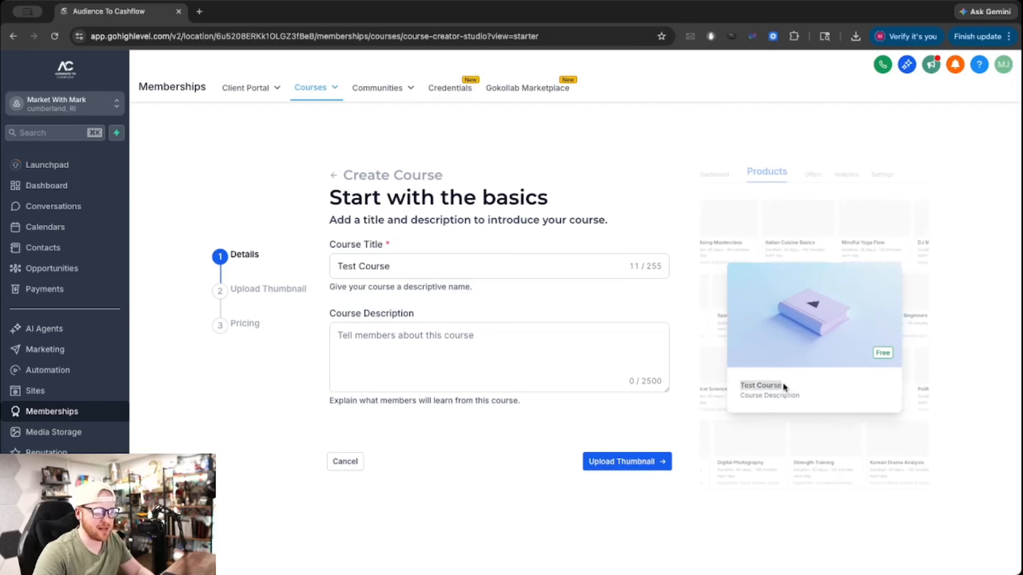
Add the description 'Welcome To Course Name!' and continue to the thumbnail step.
left_click(364, 332)
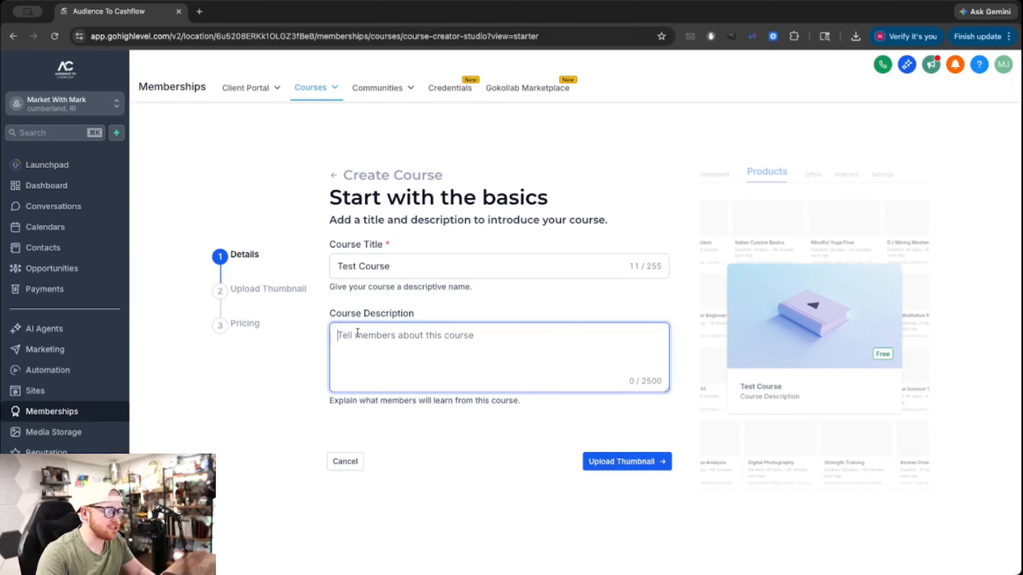
left_click_drag(742, 395, 819, 396)
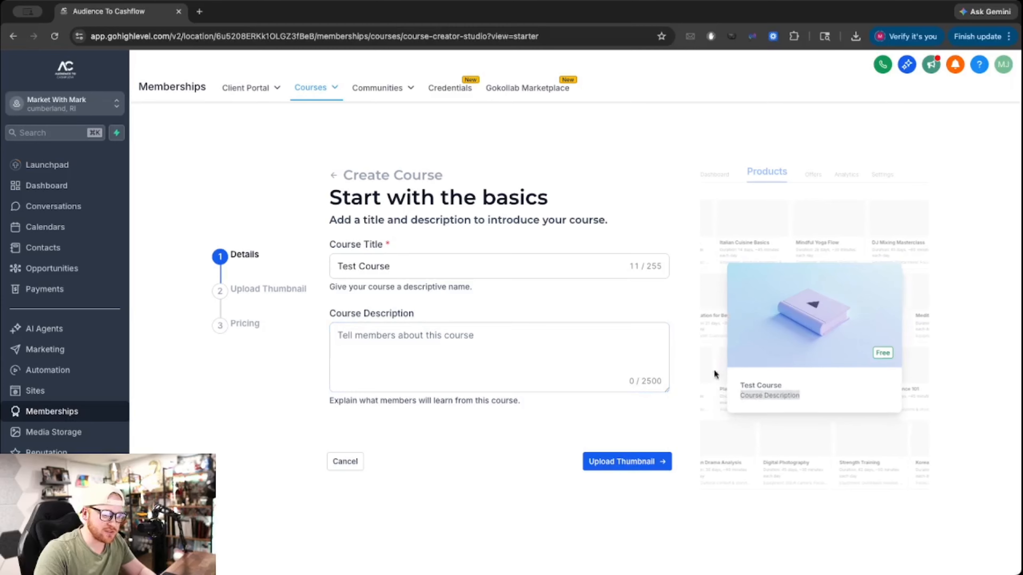
left_click(438, 347)
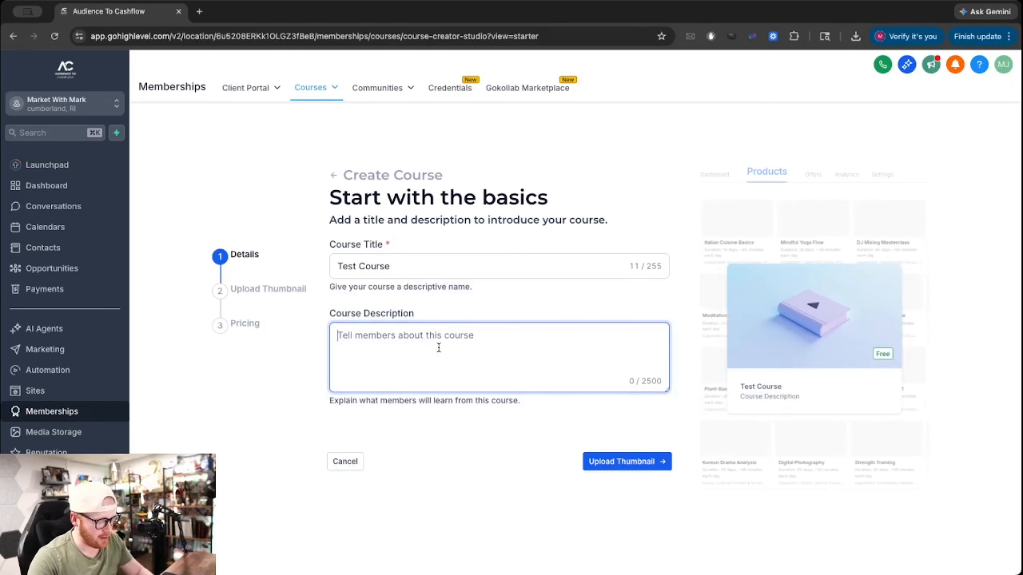
type("Welcome")
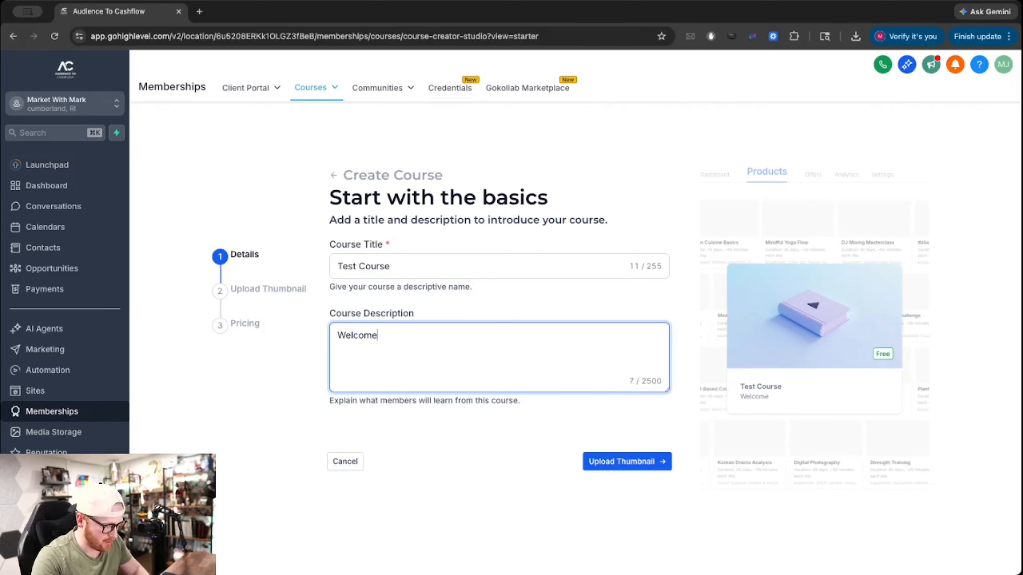
type(" To Course Name!")
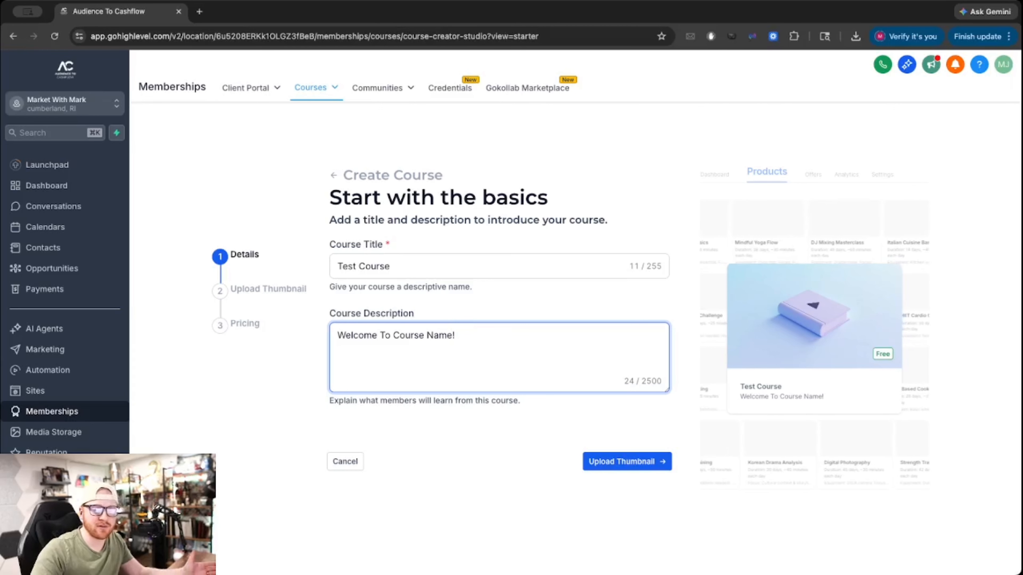
left_click_drag(739, 395, 871, 393)
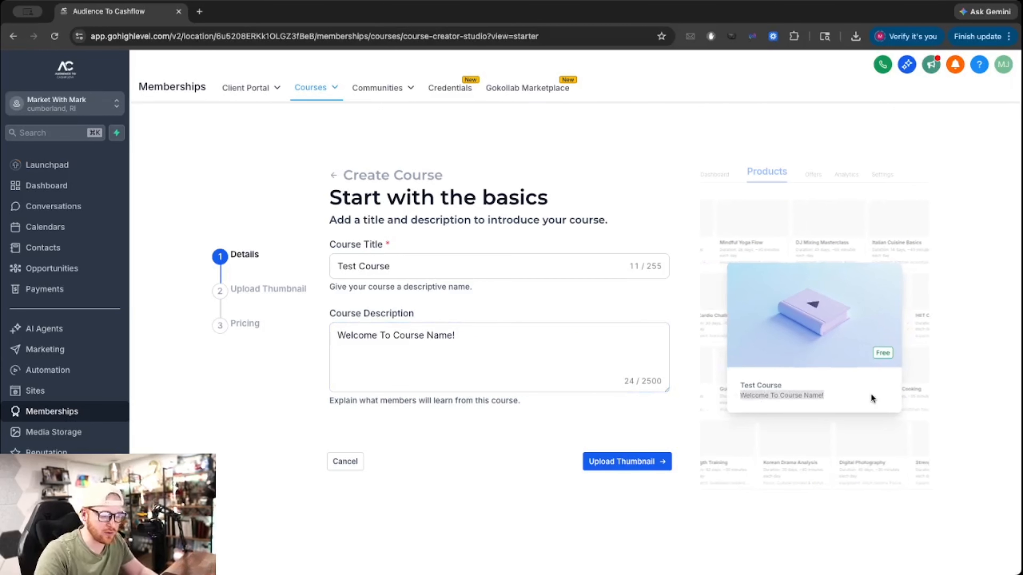
left_click(468, 359)
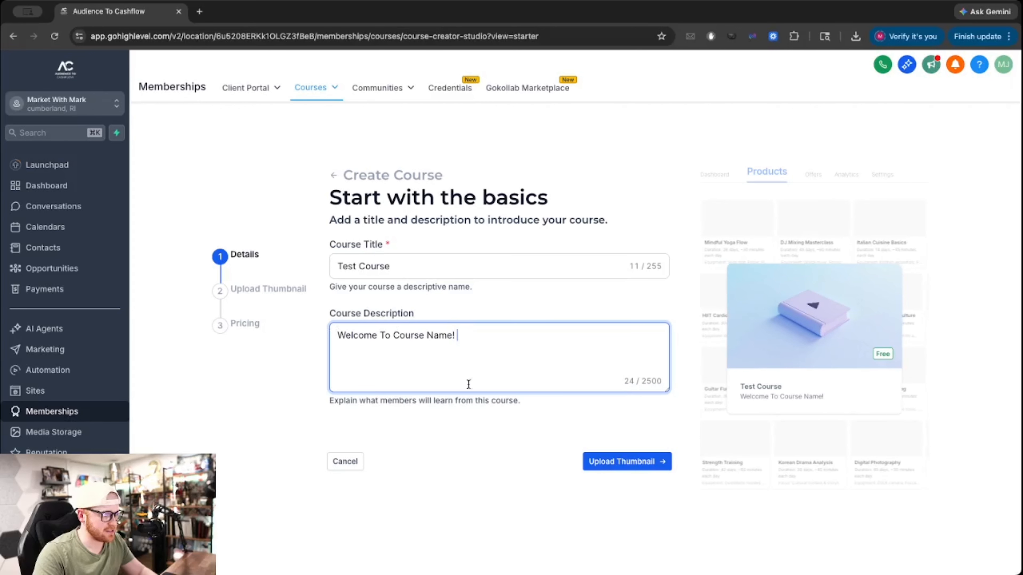
left_click(612, 467)
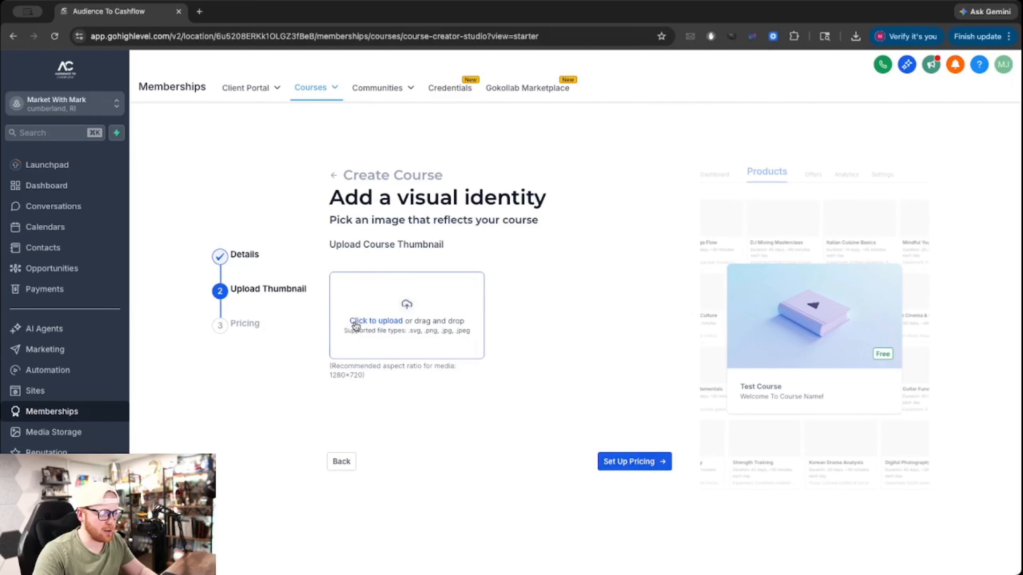
Upload Heading (1).png from the Desktop as the course thumbnail and continue to pricing.
left_click_drag(335, 374, 391, 377)
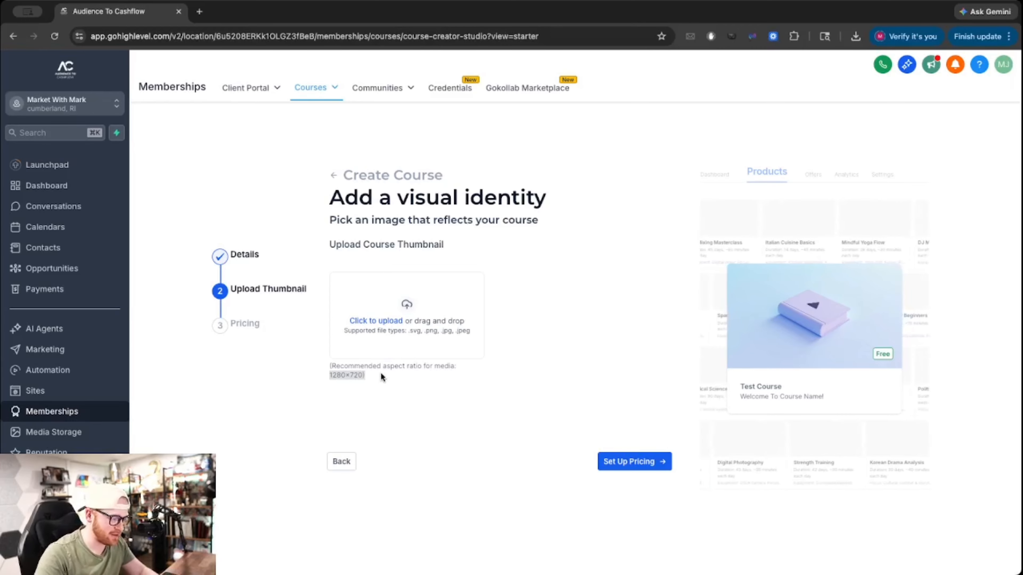
left_click(379, 374)
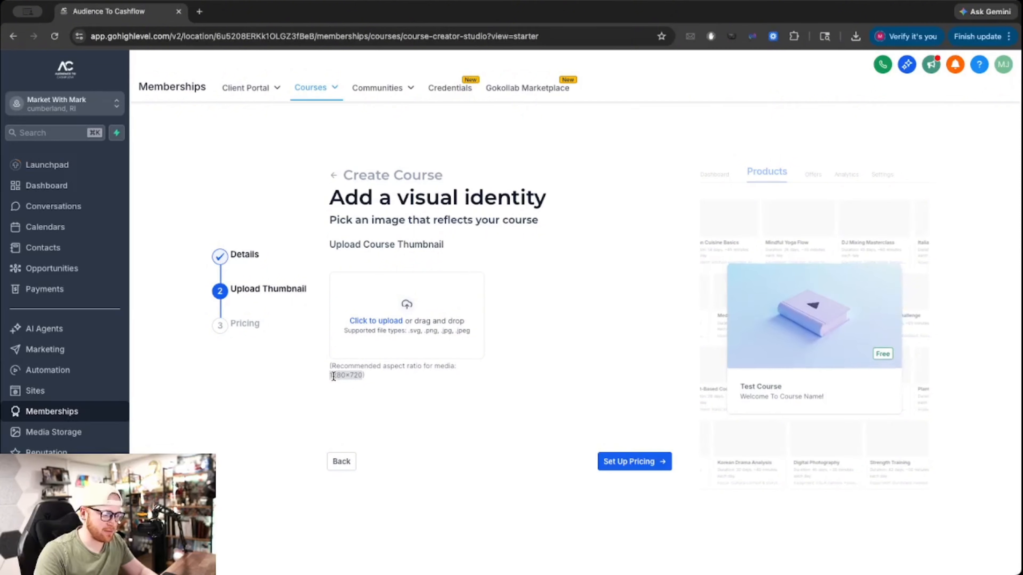
left_click(389, 321)
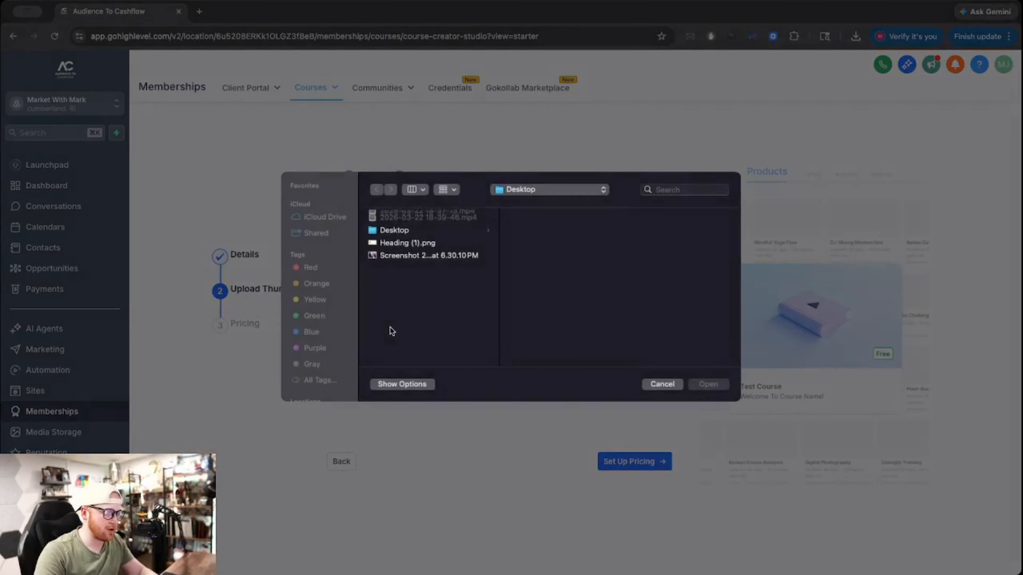
left_click(390, 257)
left_click(388, 243)
double_click(388, 243)
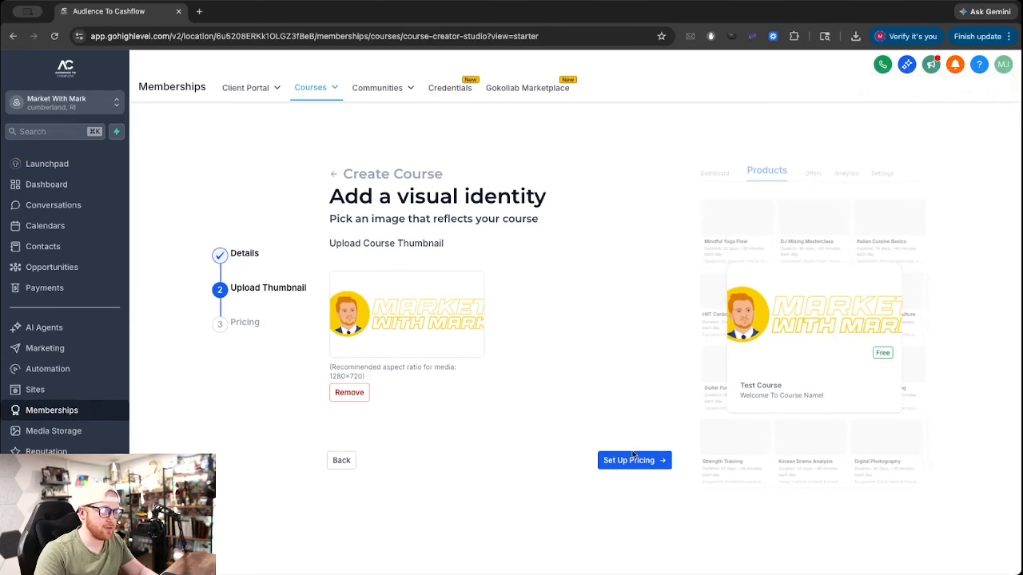
left_click(624, 467)
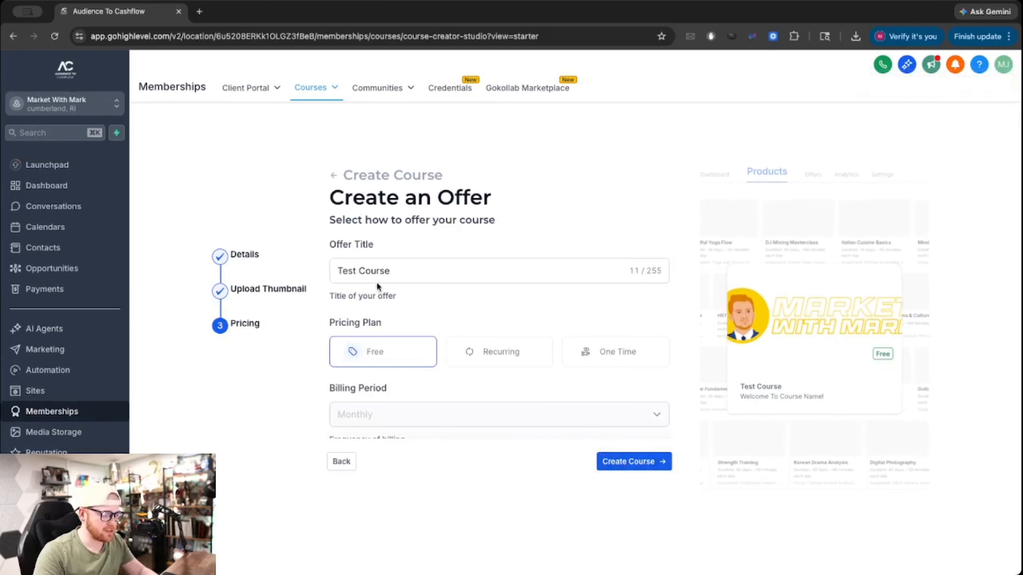
Make the offer a recurring subscription with Monthly billing.
scroll(386, 359, "down", 2)
scroll(387, 361, "down", 1)
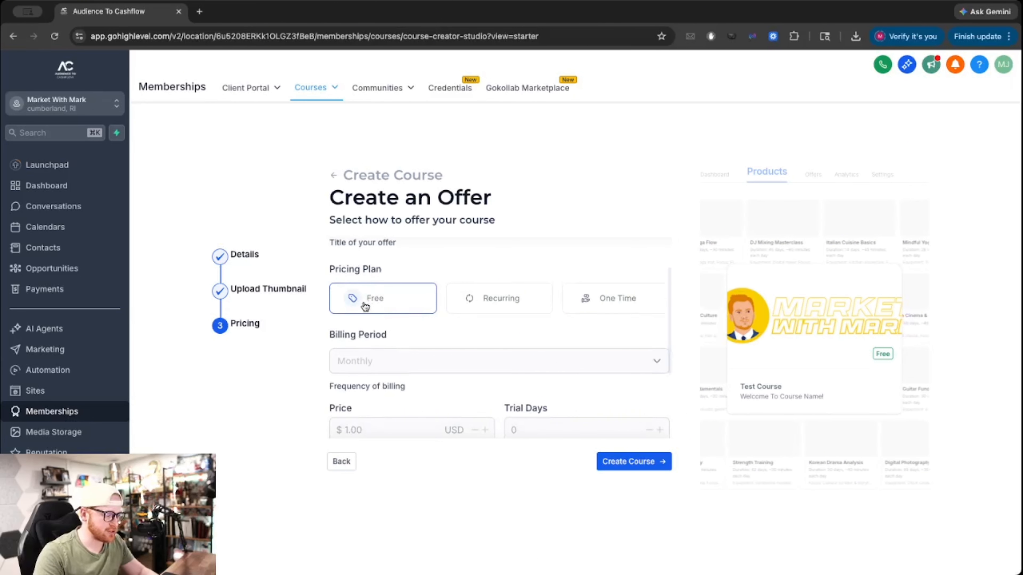
scroll(366, 303, "down", 2)
scroll(367, 302, "up", 2)
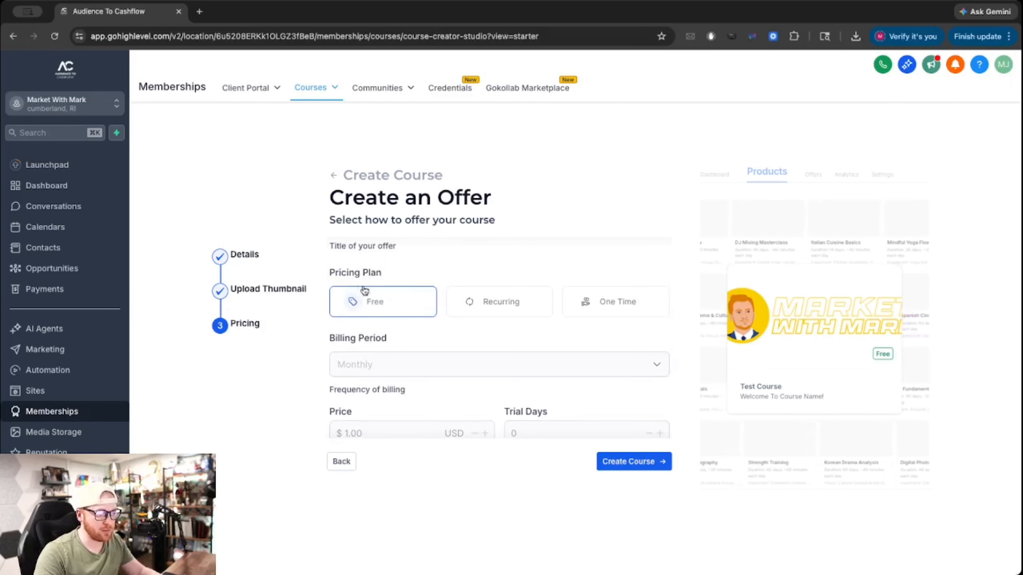
left_click(636, 310)
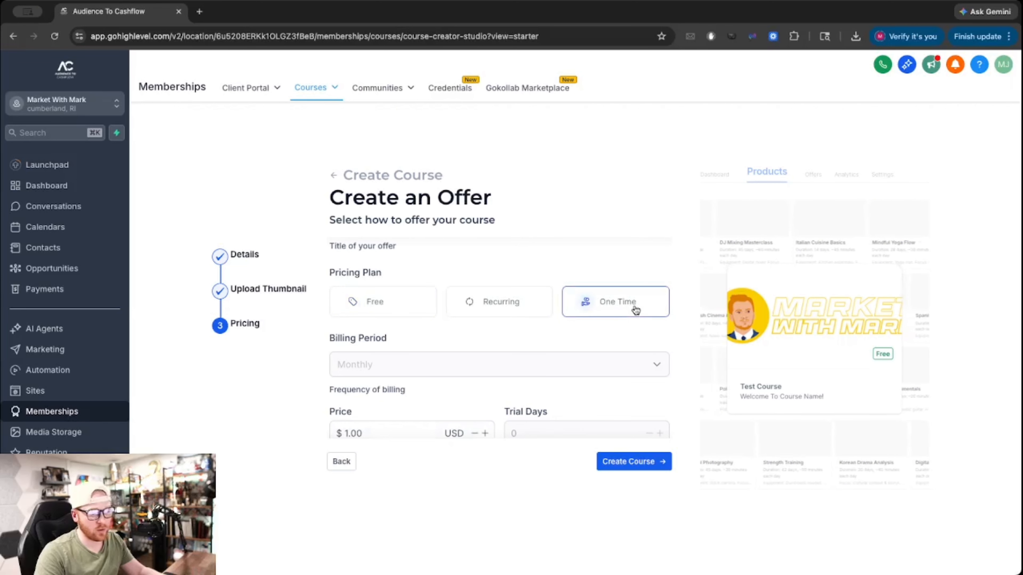
scroll(393, 373, "down", 1)
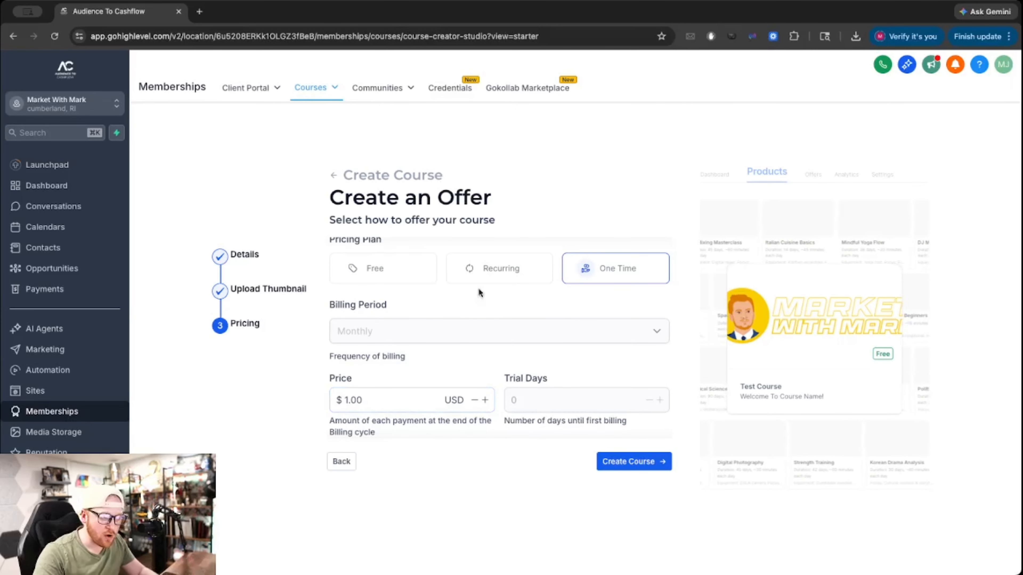
left_click(479, 270)
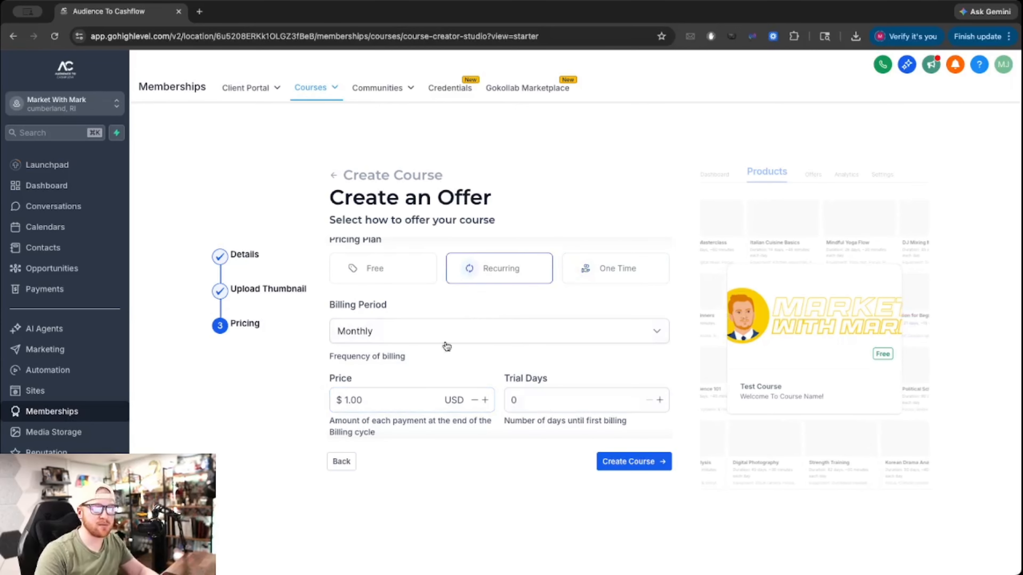
left_click(401, 342)
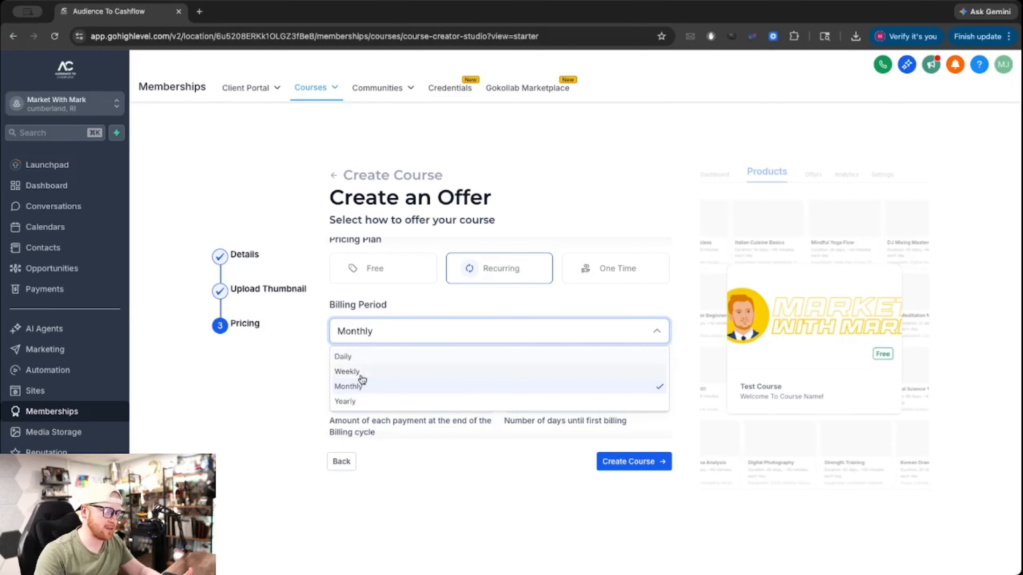
left_click(297, 373)
scroll(385, 408, "down", 3)
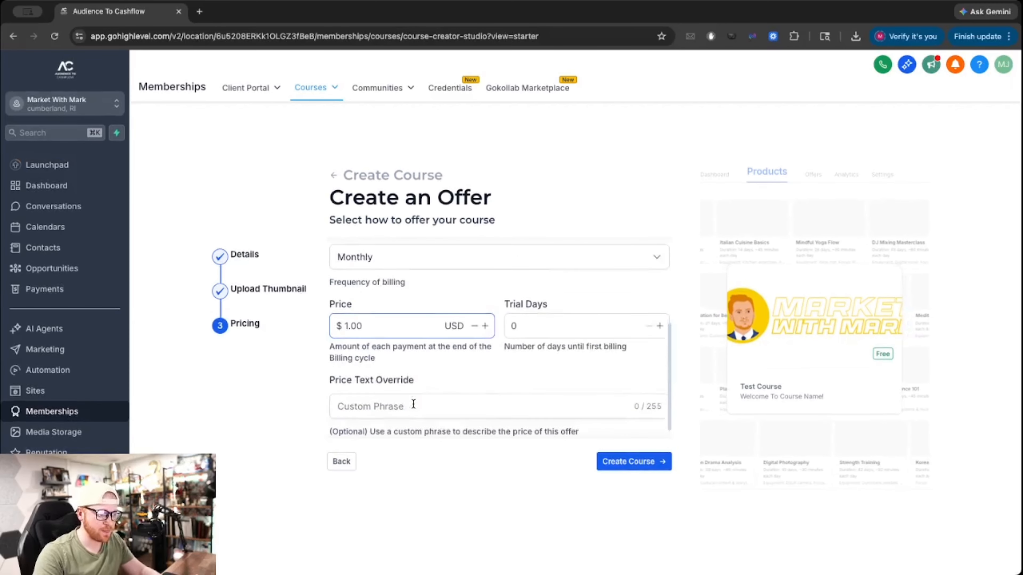
scroll(420, 353, "up", 2)
Set the price to 19.99 with 14 trial days and create the course.
left_click(521, 354)
scroll(486, 358, "up", 3)
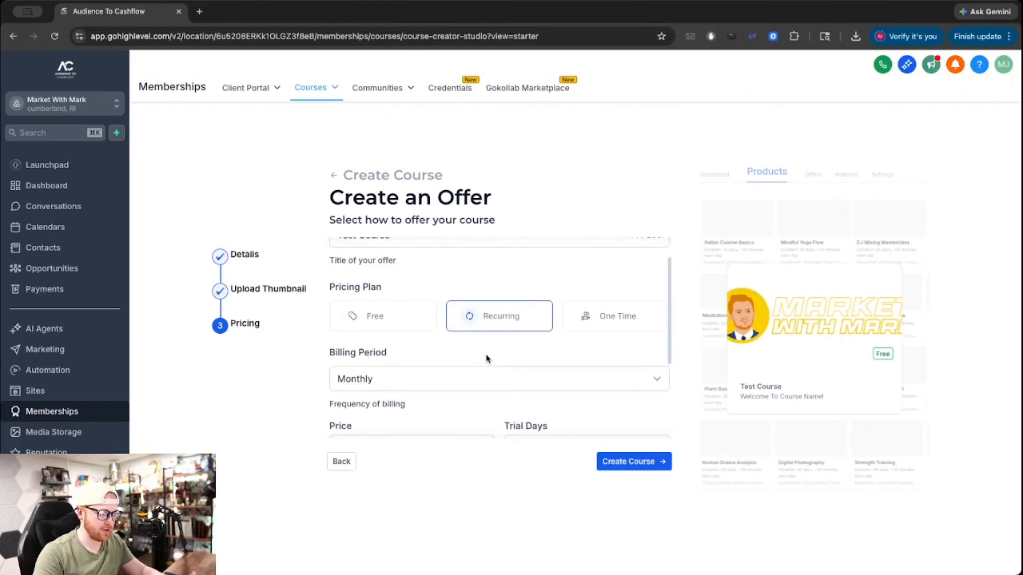
scroll(385, 389, "down", 2)
scroll(385, 407, "down", 1)
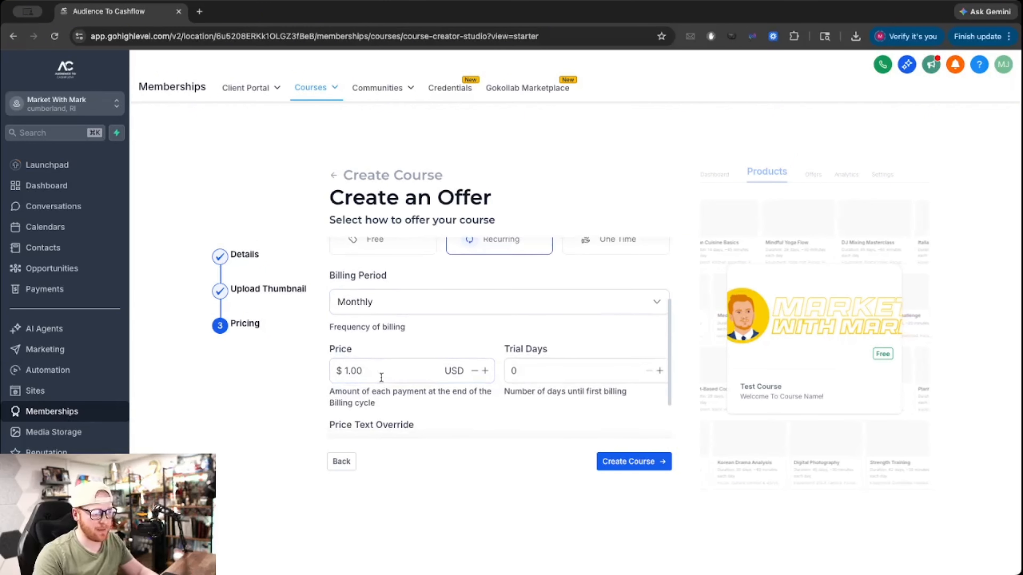
left_click_drag(364, 370, 340, 372)
type("19.9")
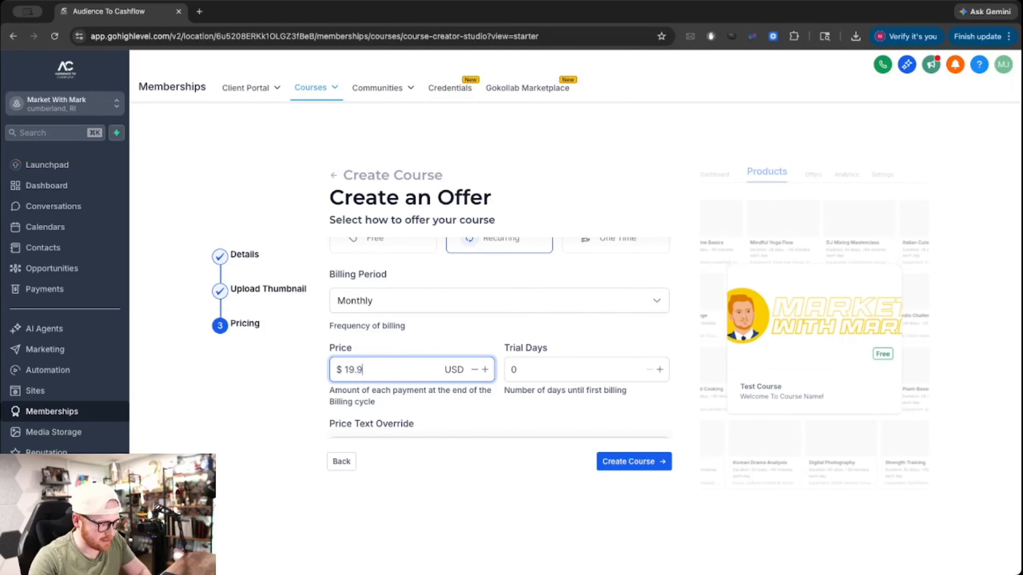
type("9")
left_click_drag(523, 368, 504, 369)
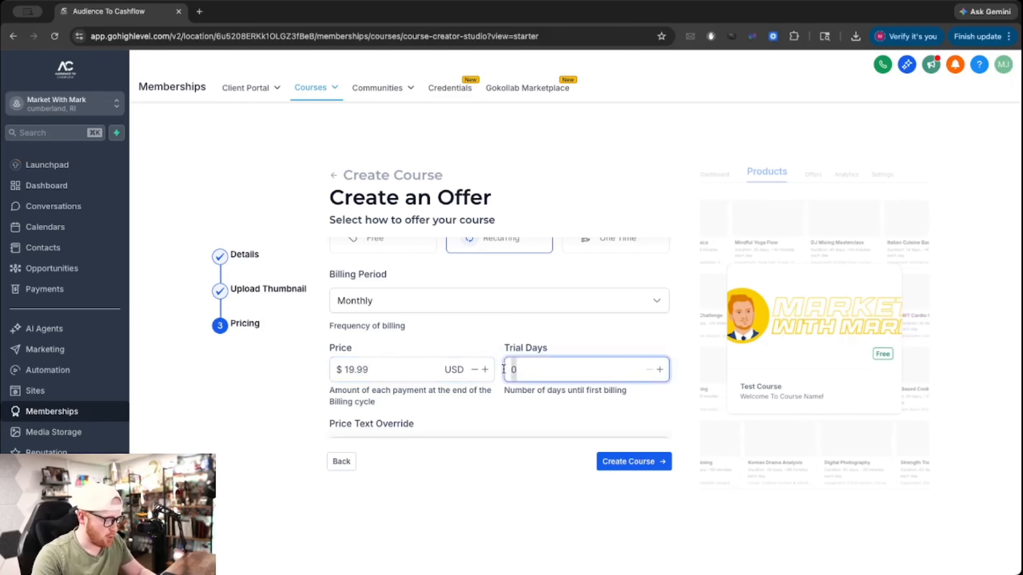
type("14")
scroll(566, 346, "down", 2)
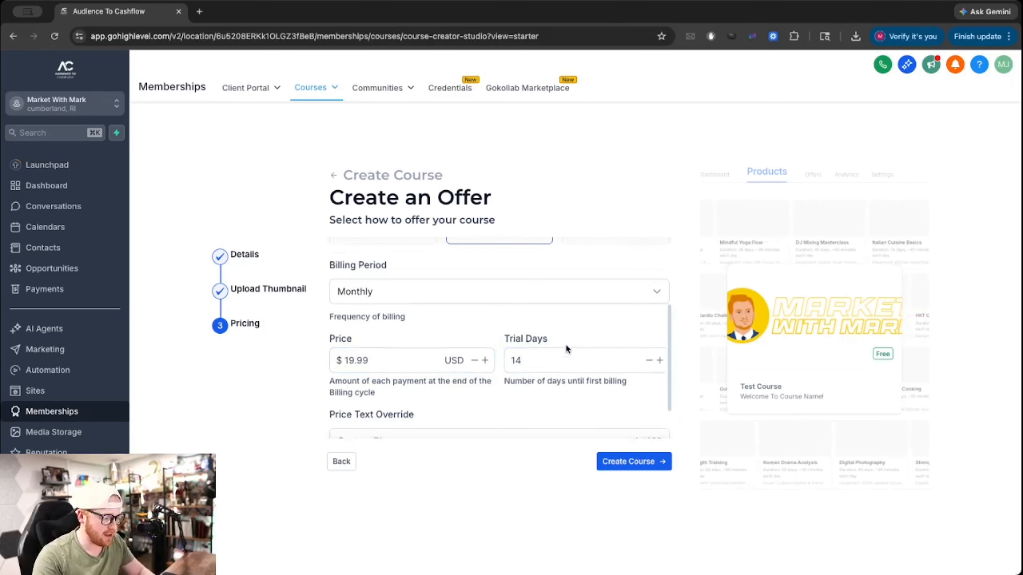
left_click(491, 314)
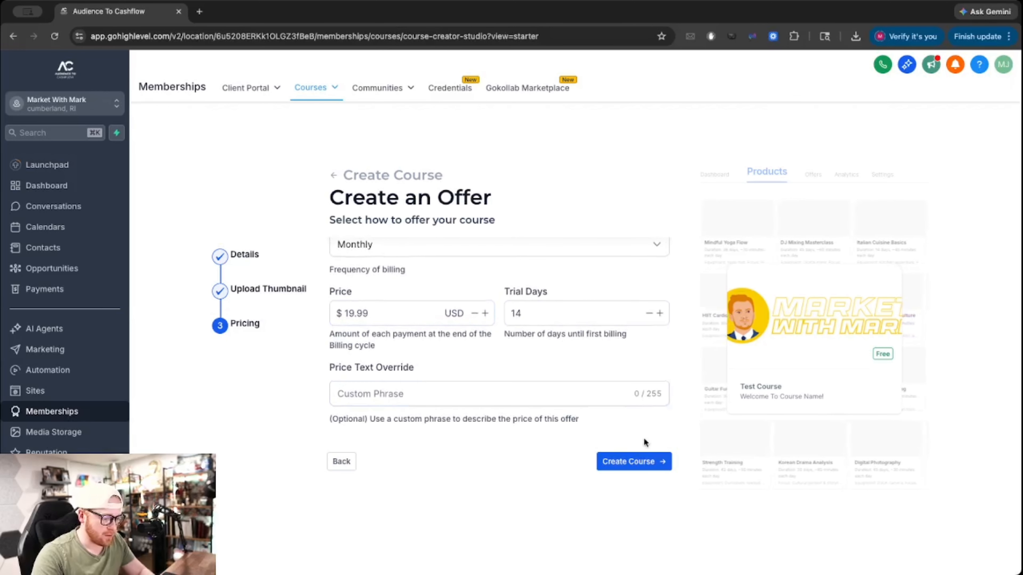
left_click(627, 463)
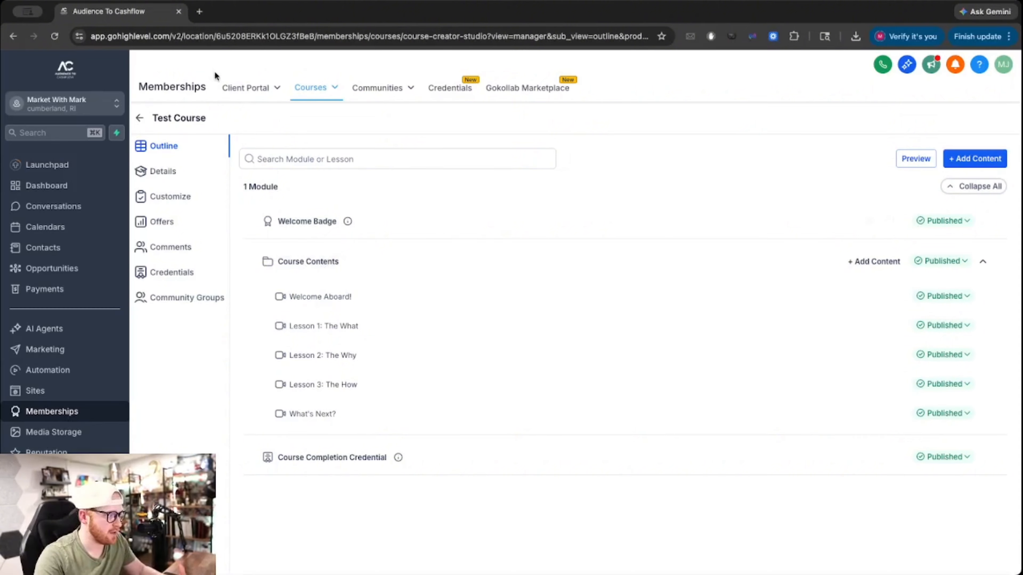
Go to Courses > Products, open the Test Course card and show its Details page.
mouse_move(311, 91)
left_click(308, 111)
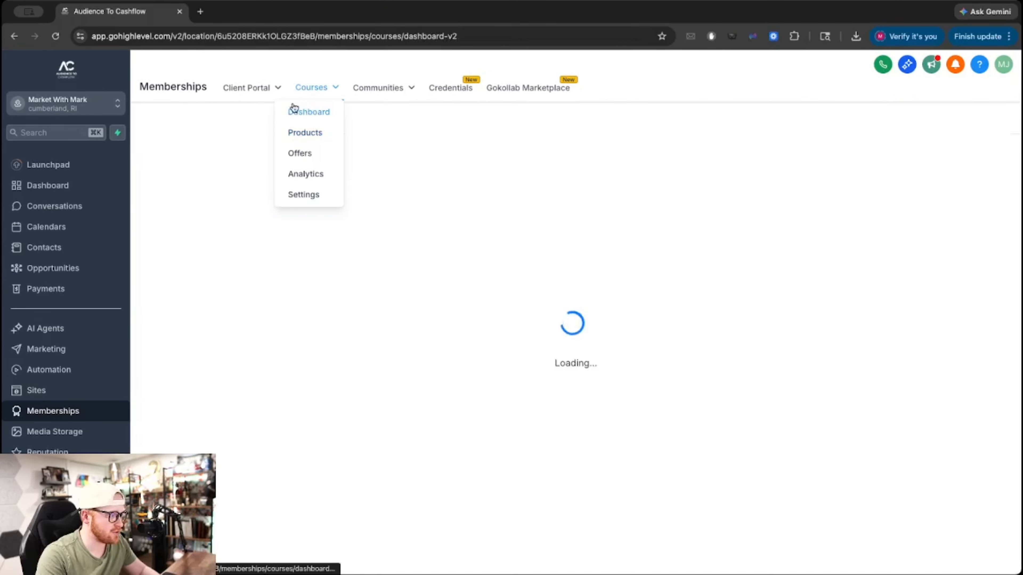
left_click(300, 135)
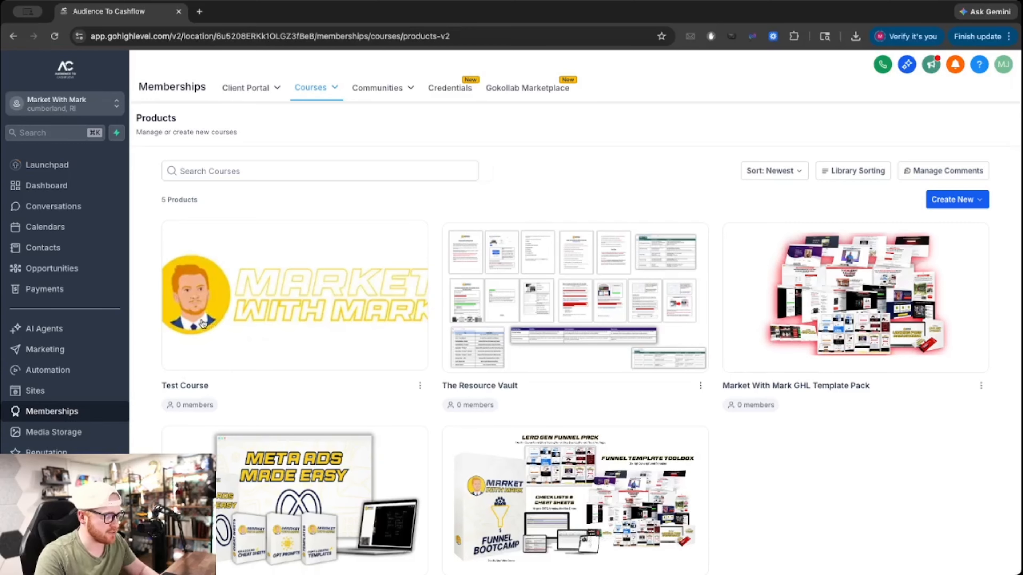
left_click(259, 297)
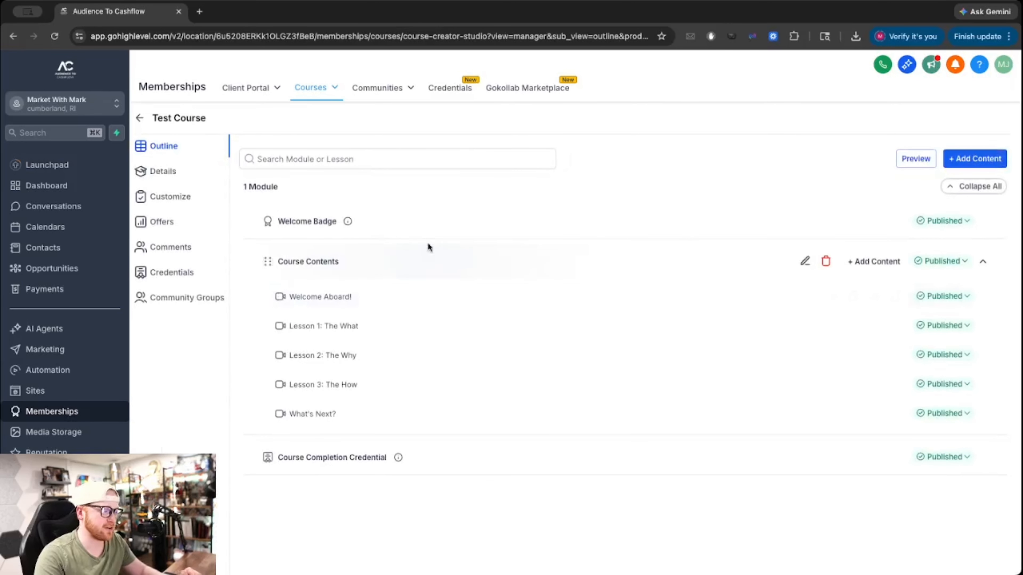
left_click(157, 177)
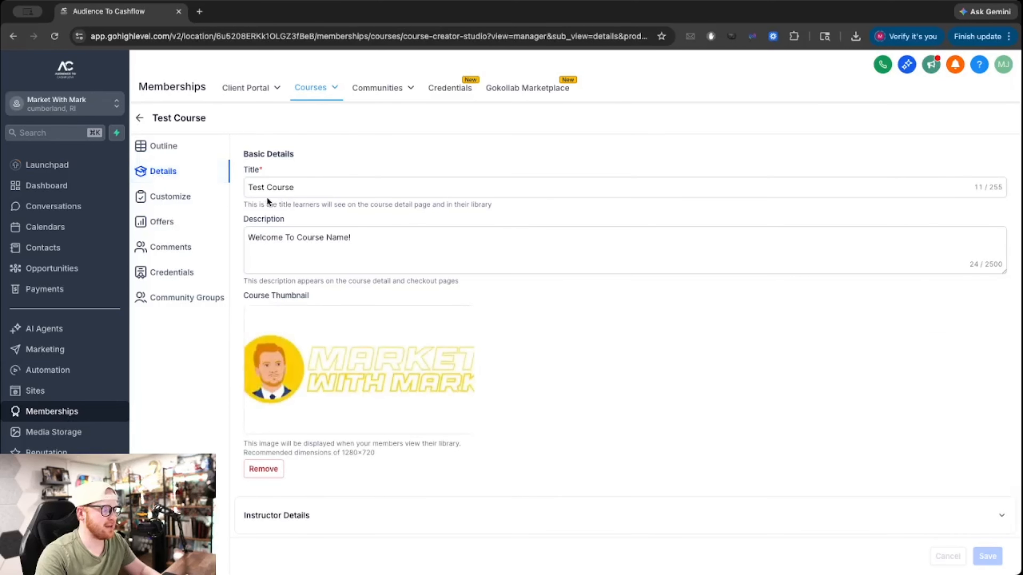
scroll(343, 348, "down", 3)
scroll(318, 318, "up", 3)
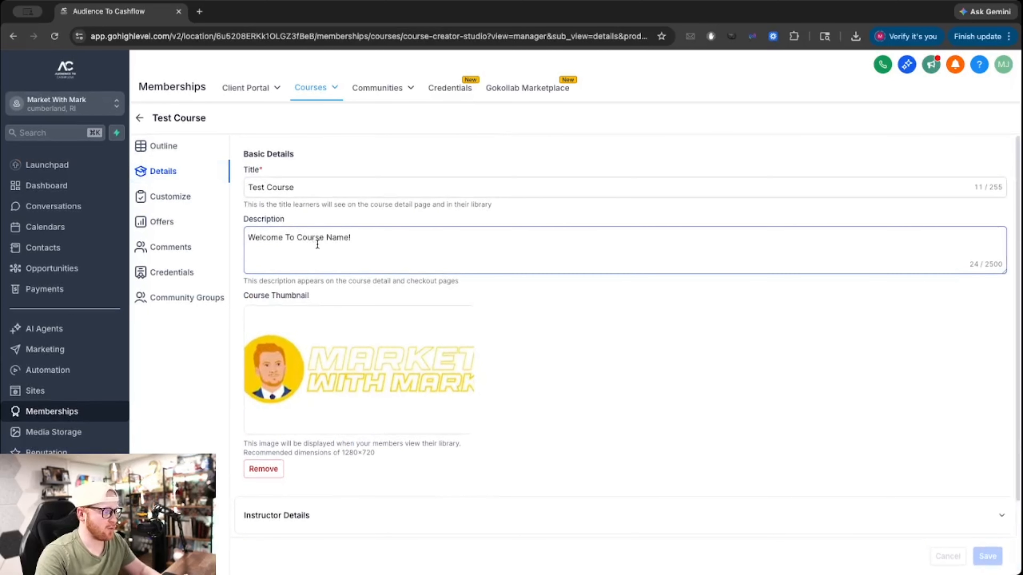
Expand Instructor Details and enter the instructor's name.
scroll(290, 282, "down", 2)
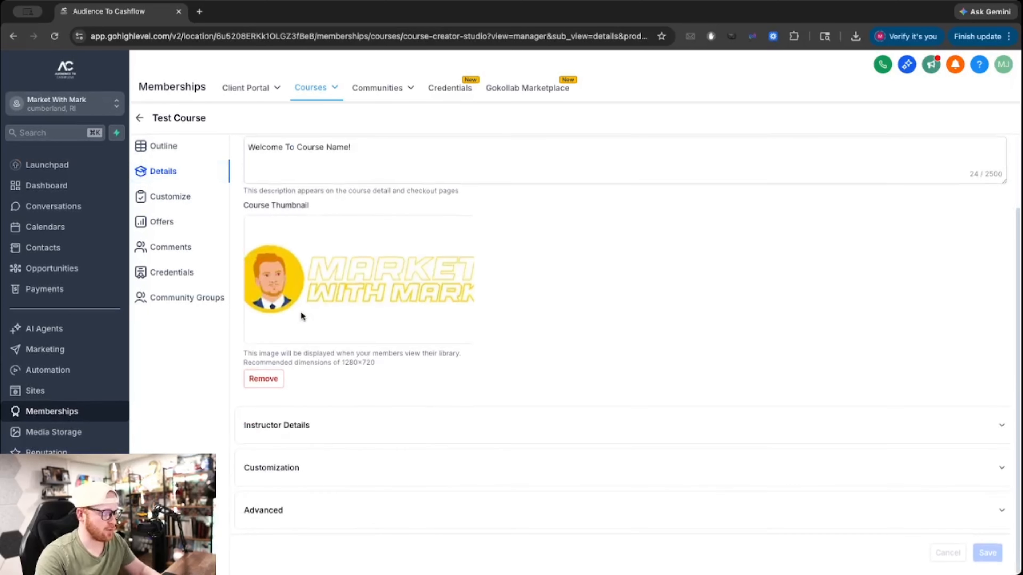
left_click(294, 428)
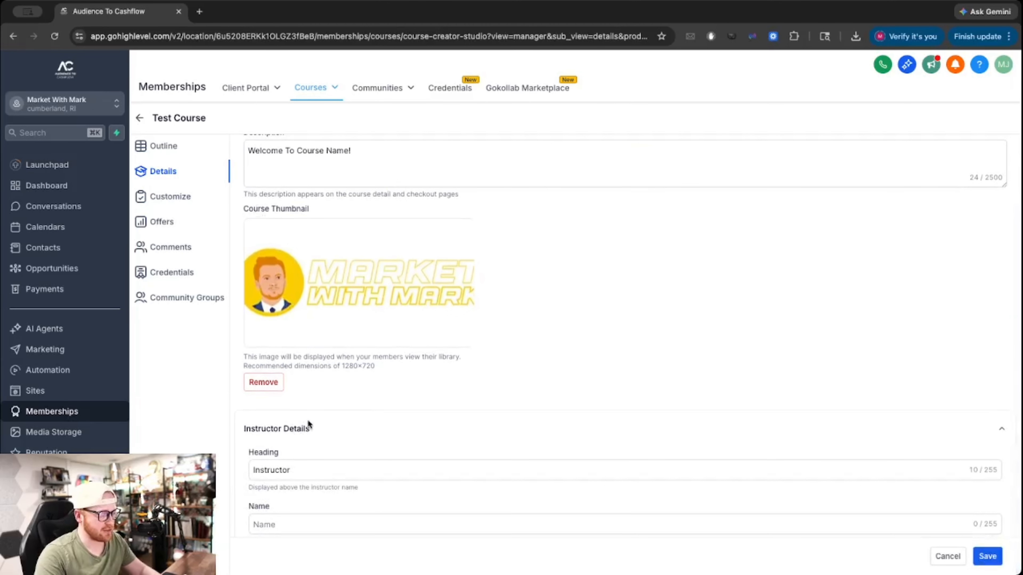
scroll(308, 419, "down", 6)
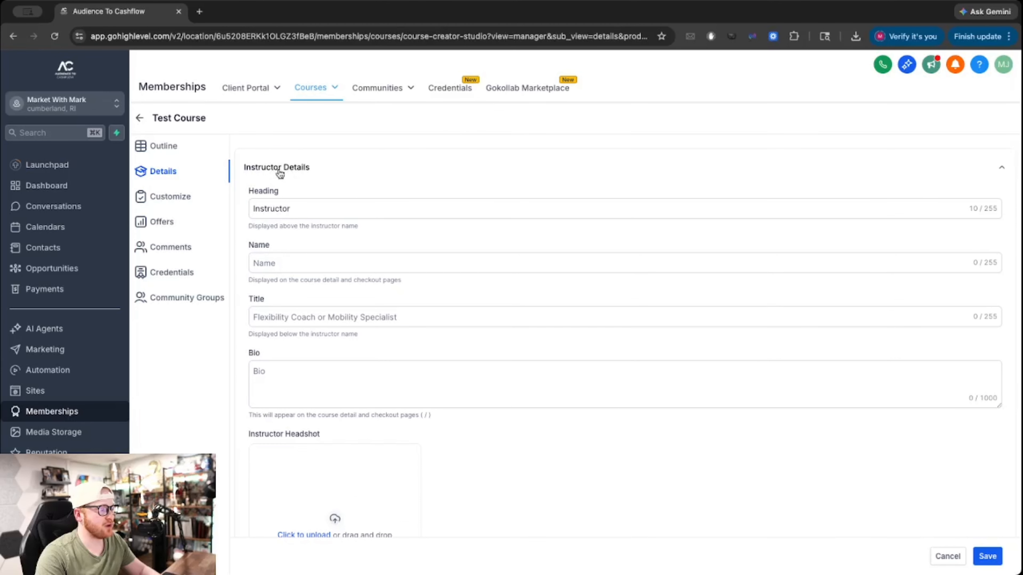
left_click(253, 265)
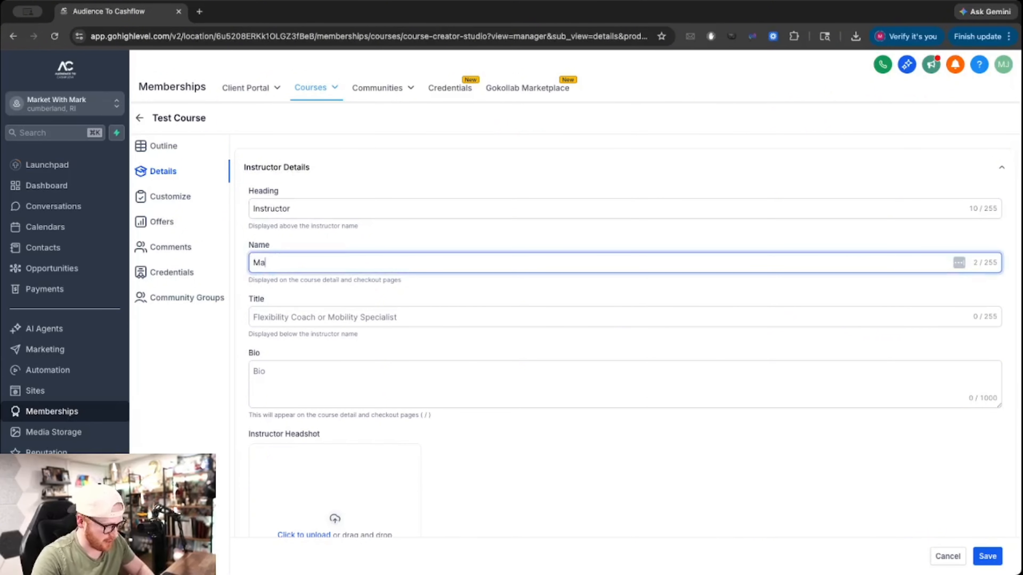
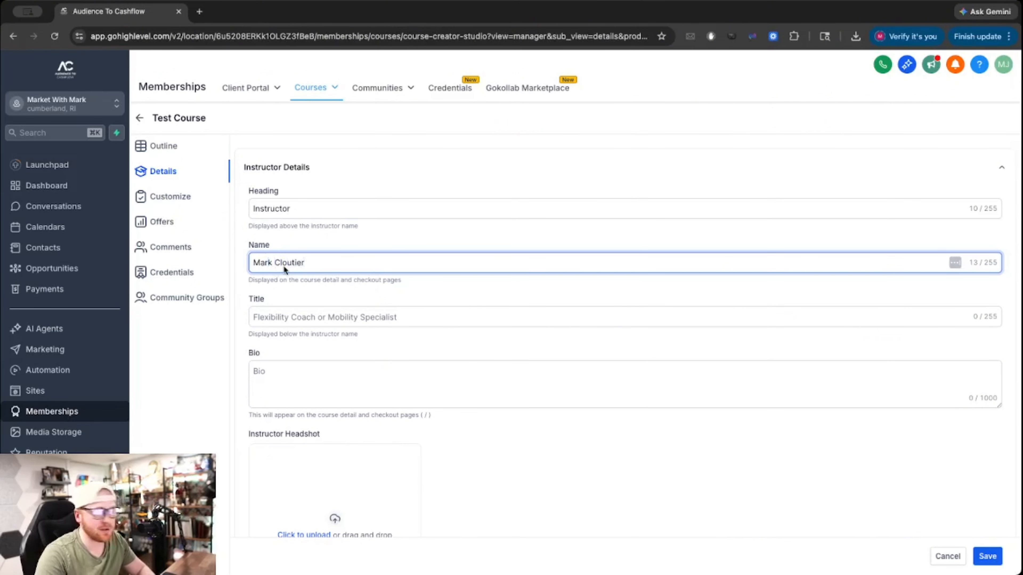
Upload the screenshot image as the instructor headshot and expand the Customization section.
scroll(302, 312, "down", 2)
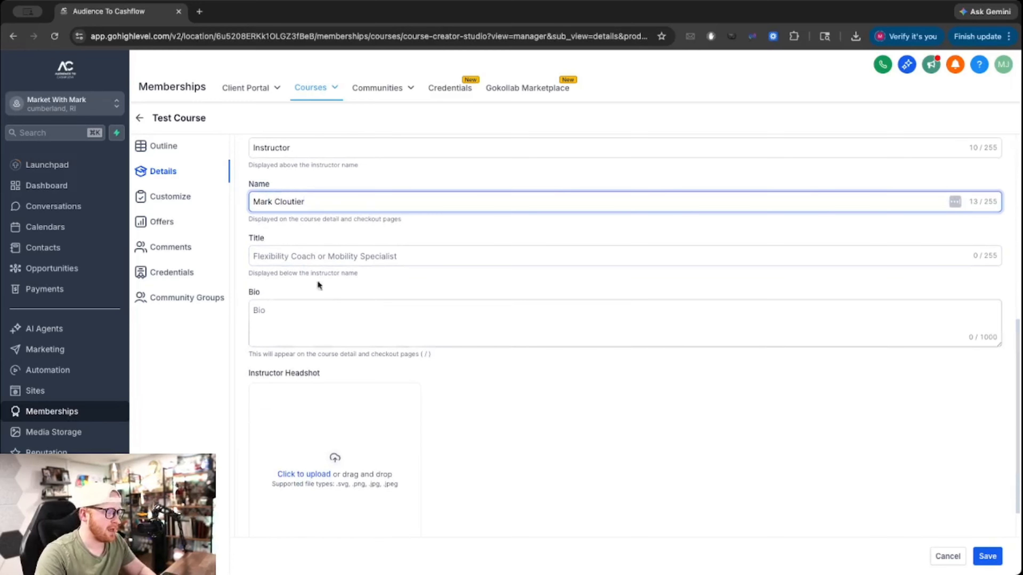
scroll(318, 290, "down", 3)
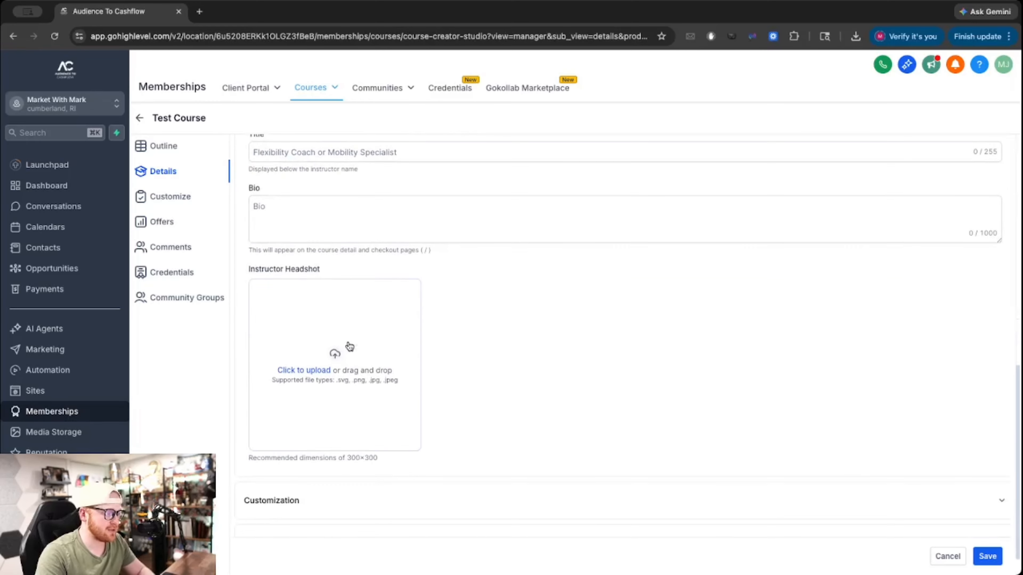
left_click(341, 355)
left_click(387, 259)
double_click(387, 257)
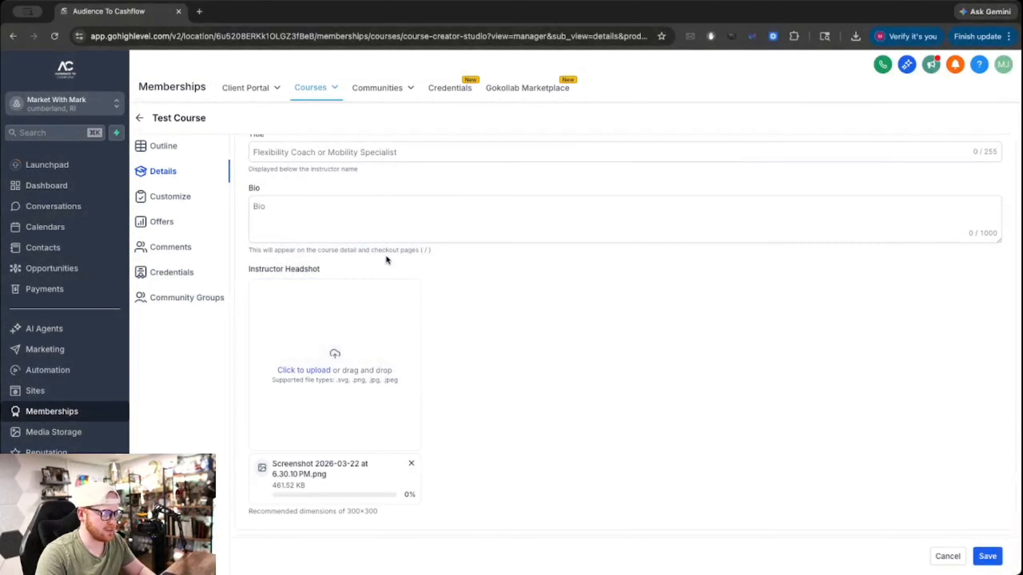
scroll(342, 248, "up", 2)
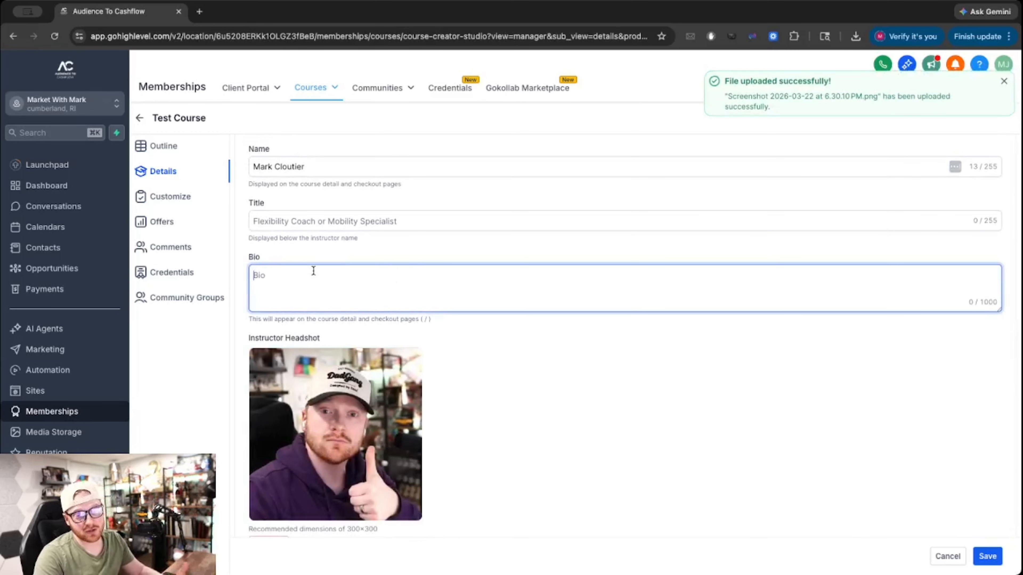
scroll(667, 284, "down", 3)
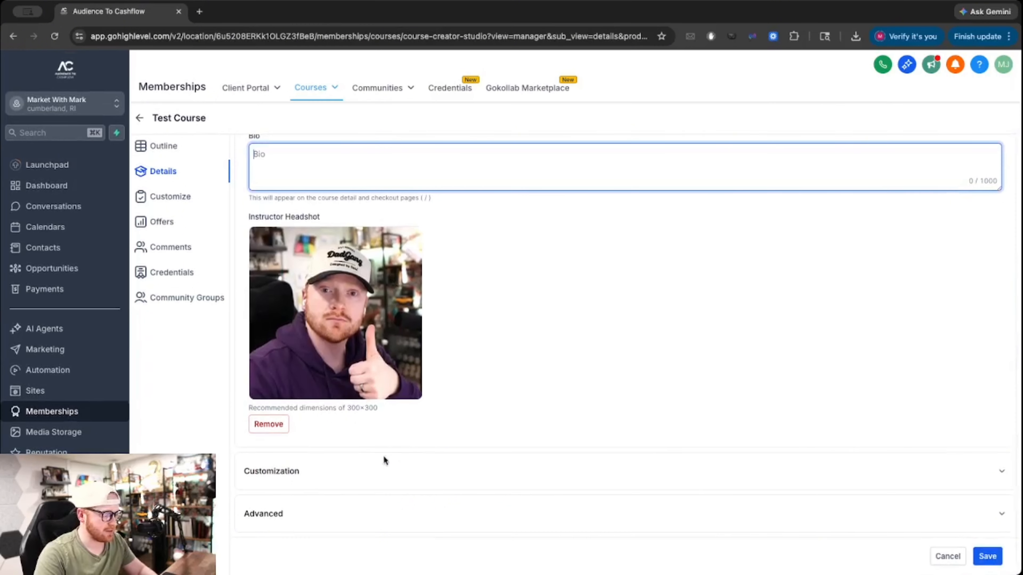
left_click(285, 470)
scroll(349, 461, "down", 5)
scroll(372, 457, "down", 1)
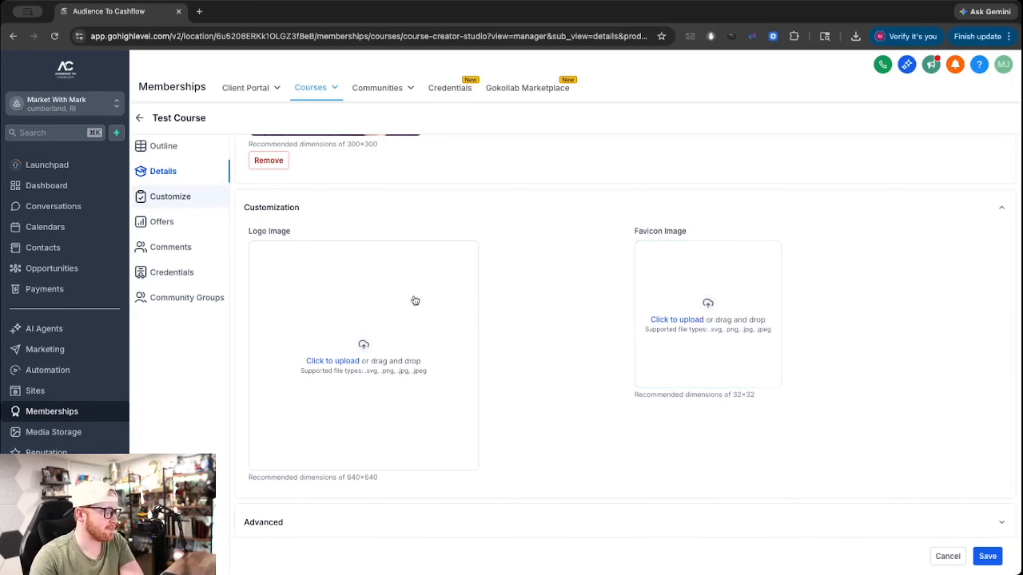
Save the course details and bring up Test Course's Offers list via the Outline.
scroll(722, 381, "down", 2)
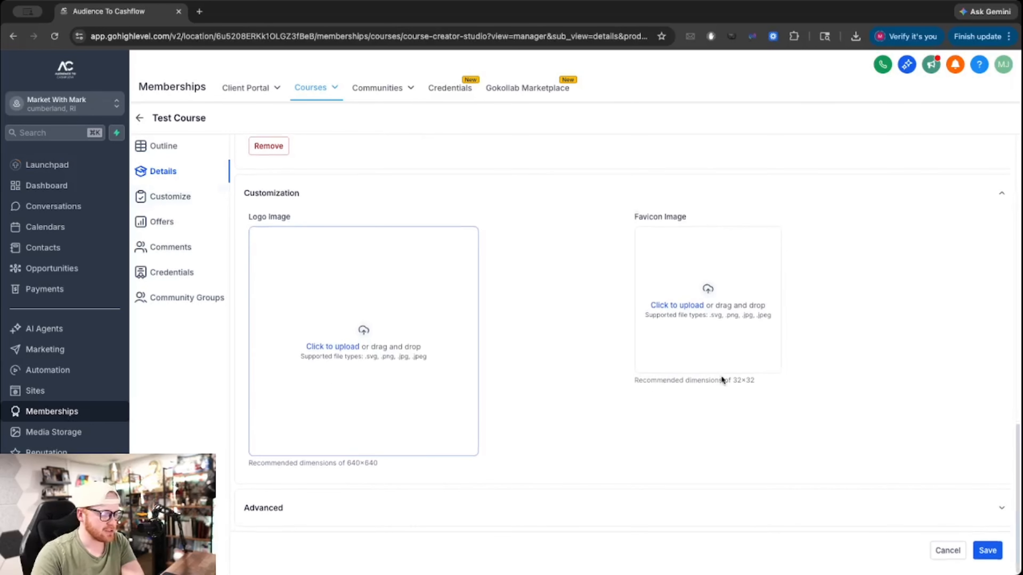
left_click(987, 556)
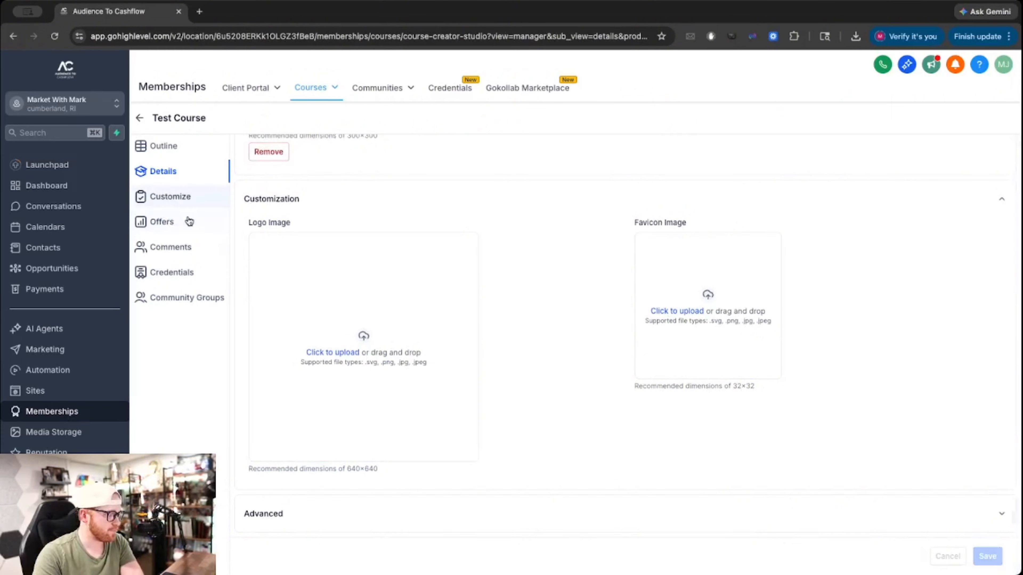
left_click(155, 147)
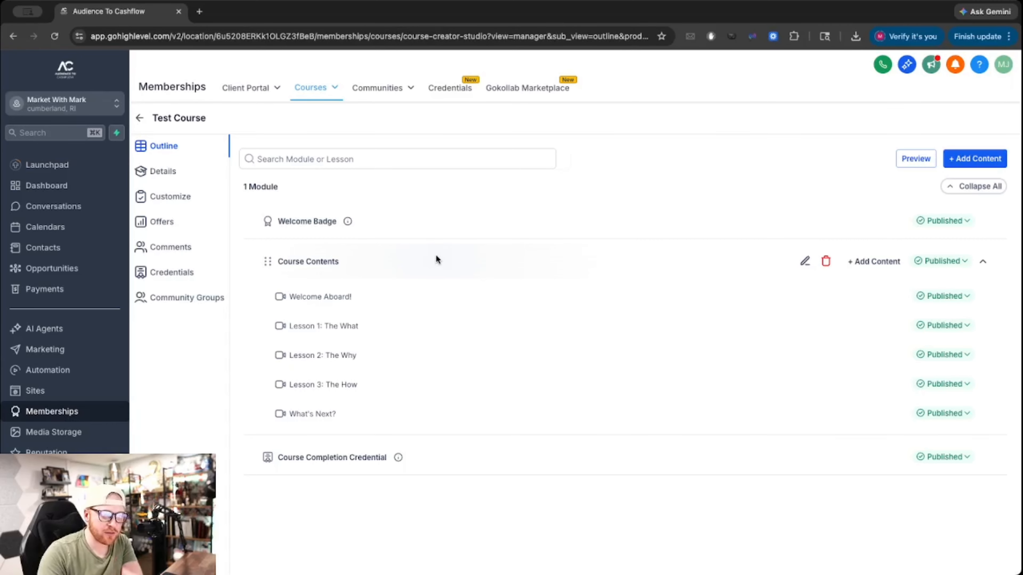
left_click(173, 221)
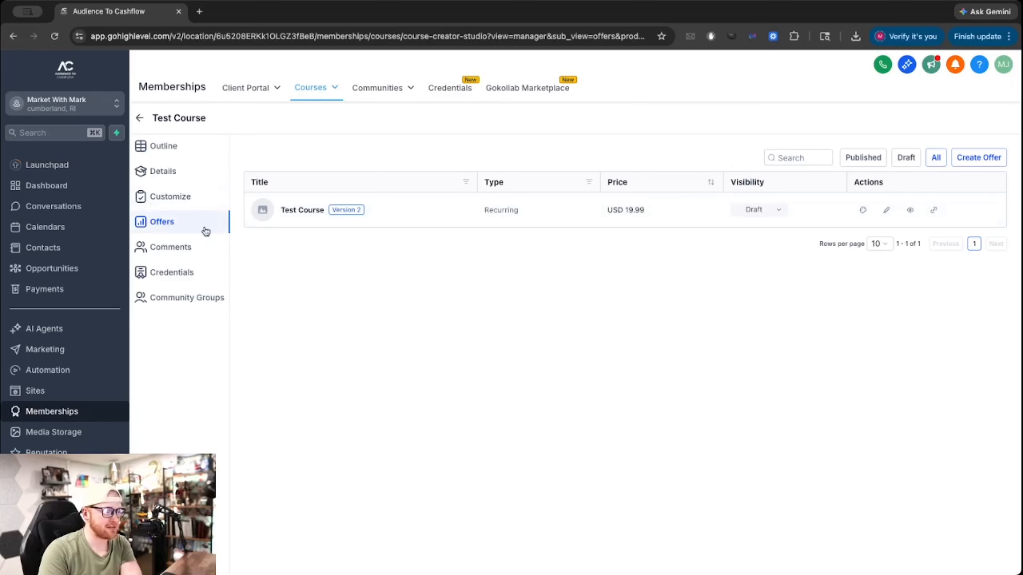
Start a new offer, cancel it, and view the course's Credentials.
left_click(979, 158)
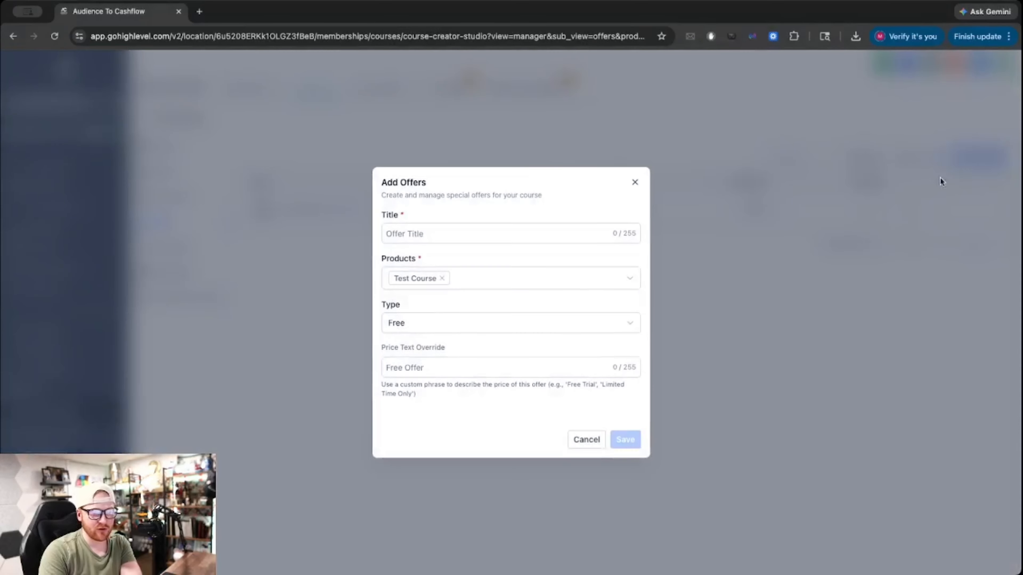
left_click(636, 184)
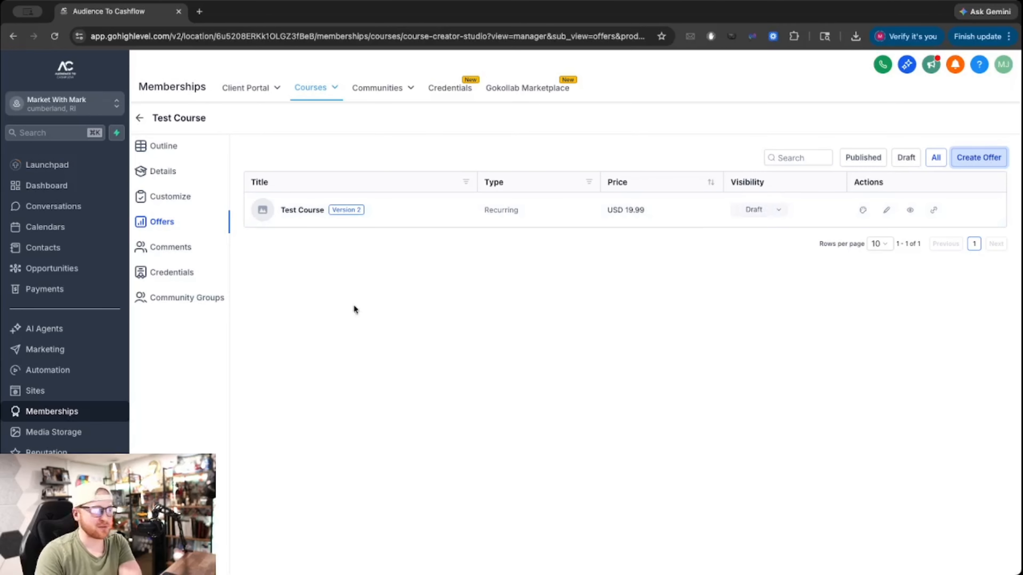
left_click(177, 274)
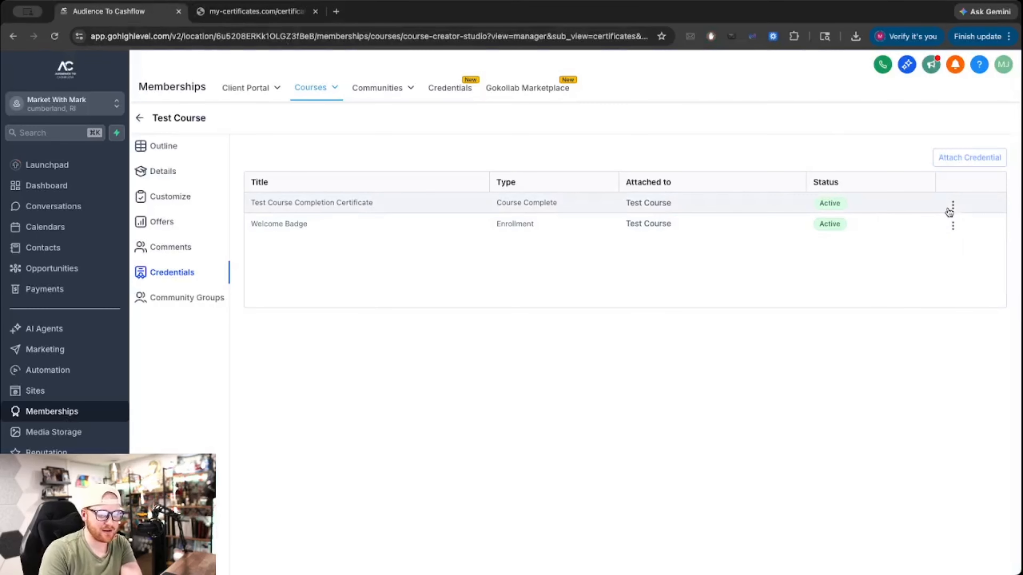
Preview the completion certificate template, then close the preview tab.
left_click(953, 205)
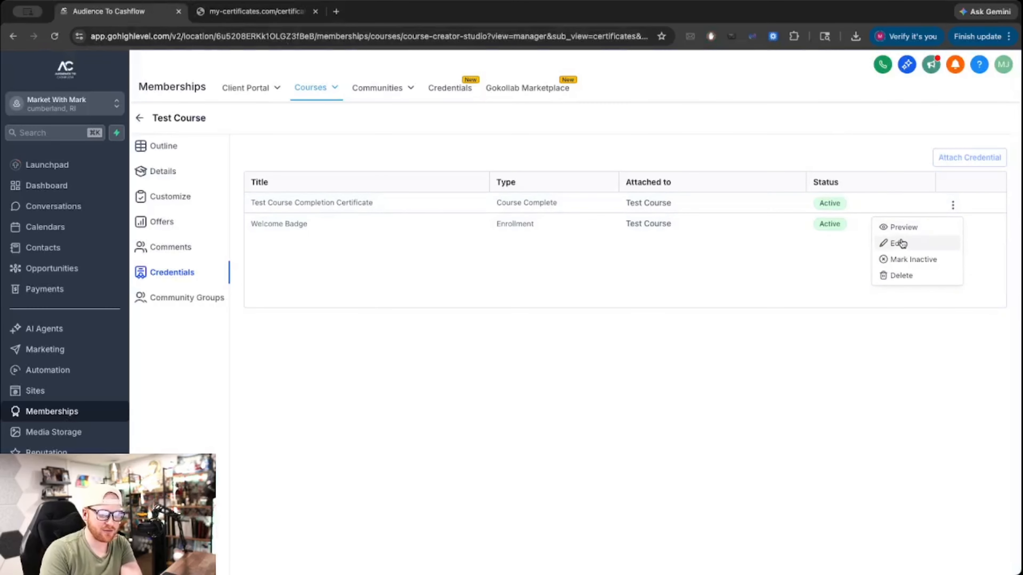
left_click(903, 227)
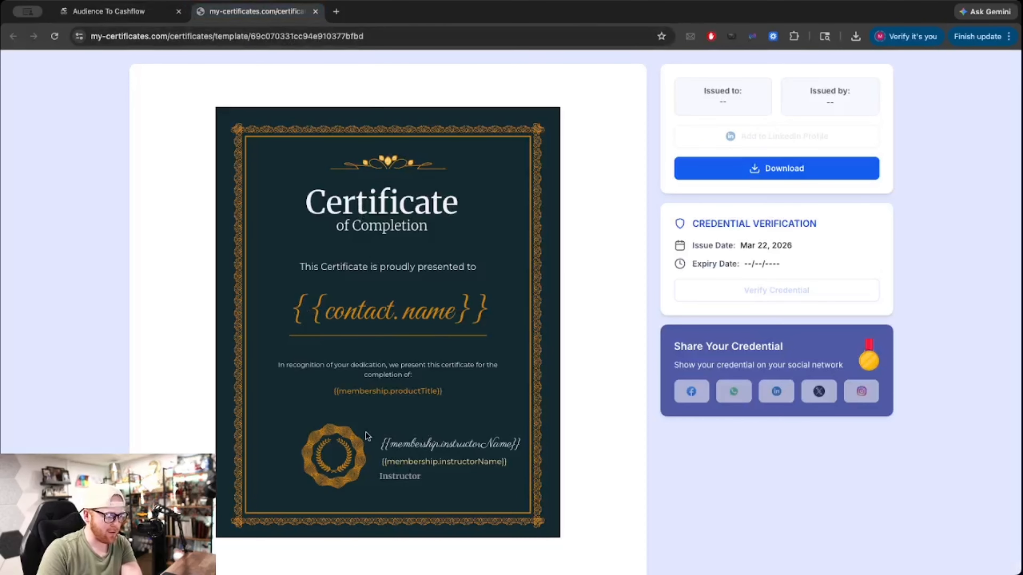
left_click(315, 12)
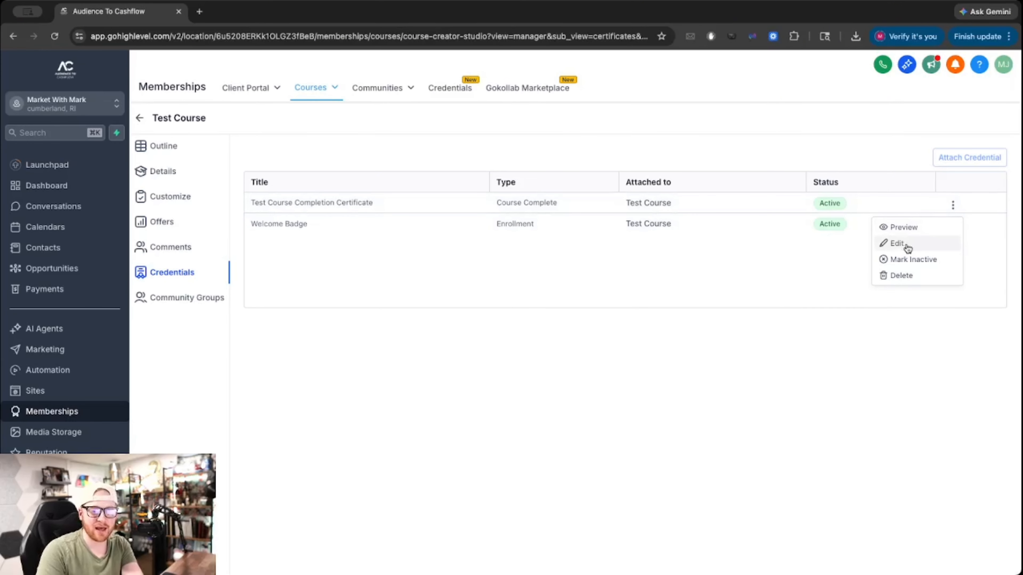
Mark the Test Course Completion Certificate inactive and preview the Welcome Badge.
left_click(901, 261)
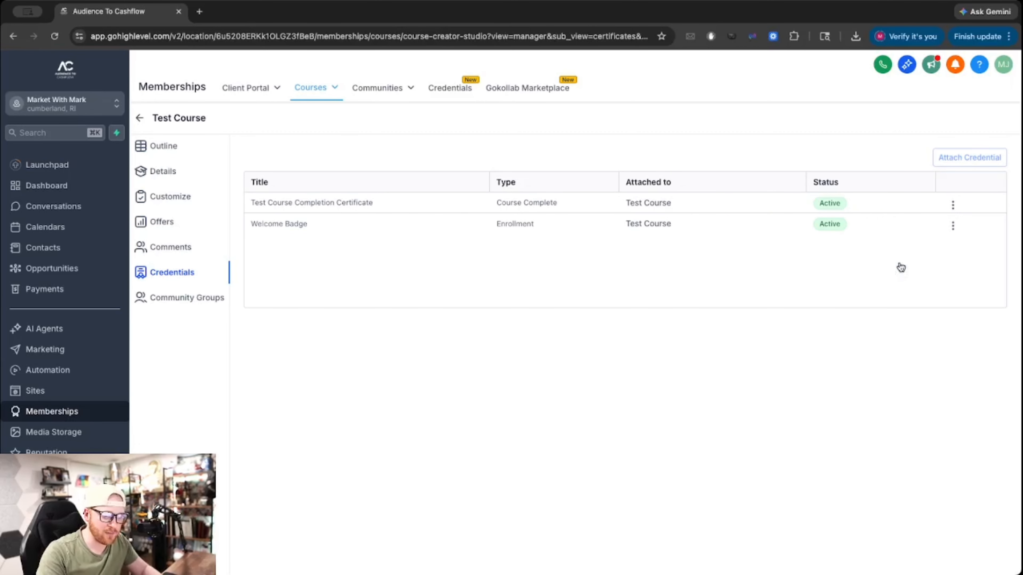
left_click(951, 227)
left_click(926, 248)
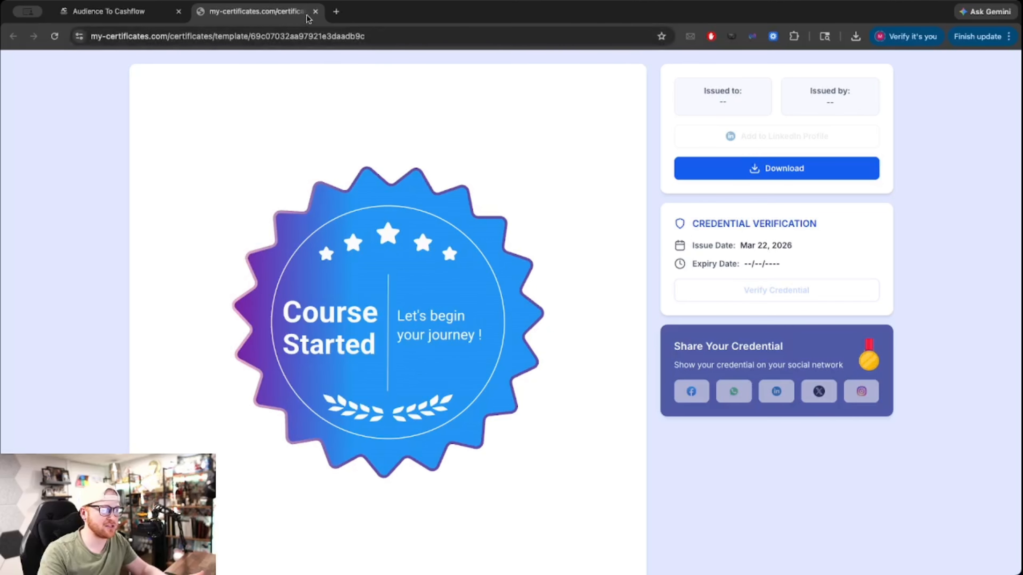
Close the badge preview, mark the Welcome Badge inactive, and view the empty Community Groups page.
left_click(315, 11)
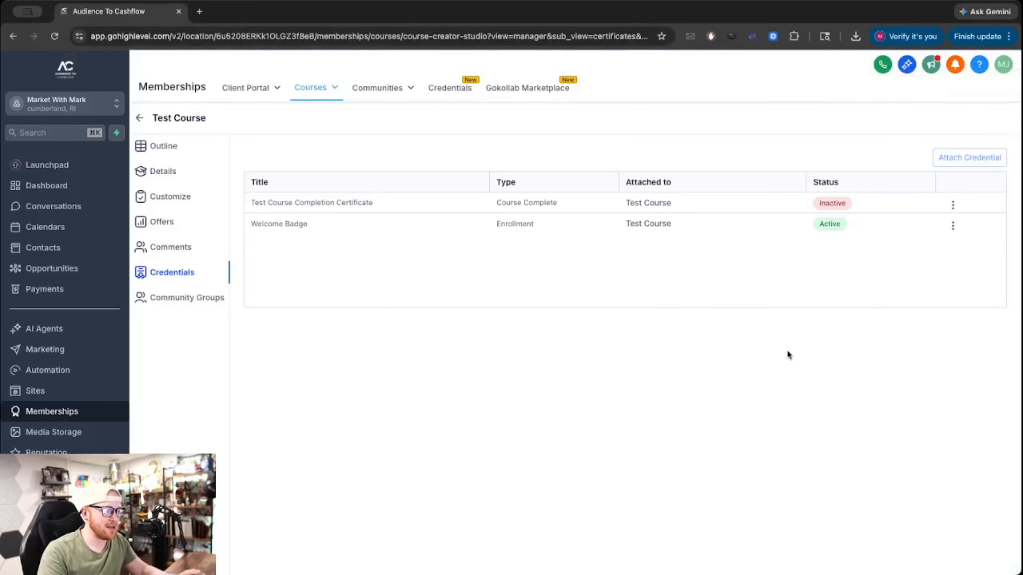
left_click(953, 226)
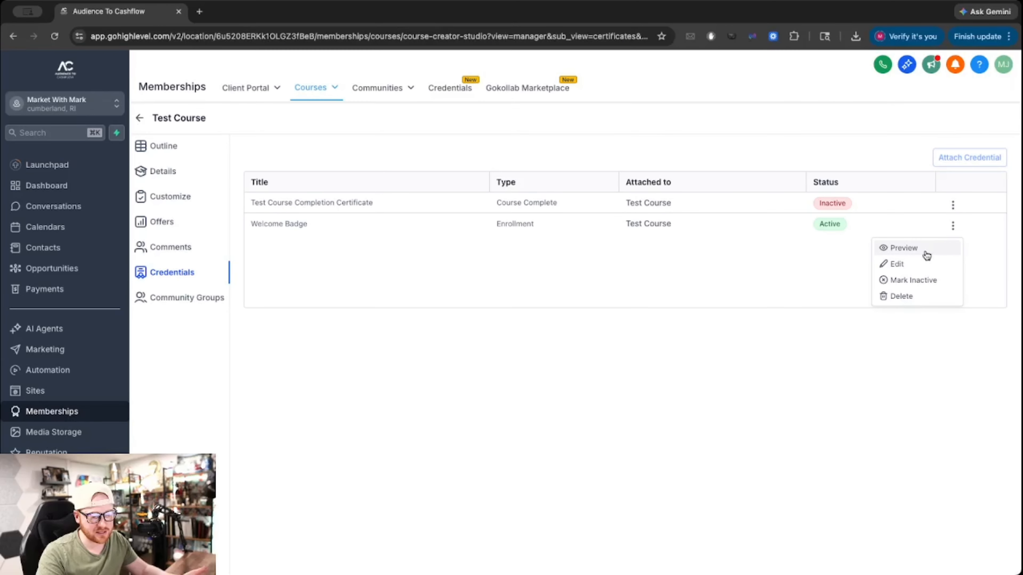
left_click(911, 280)
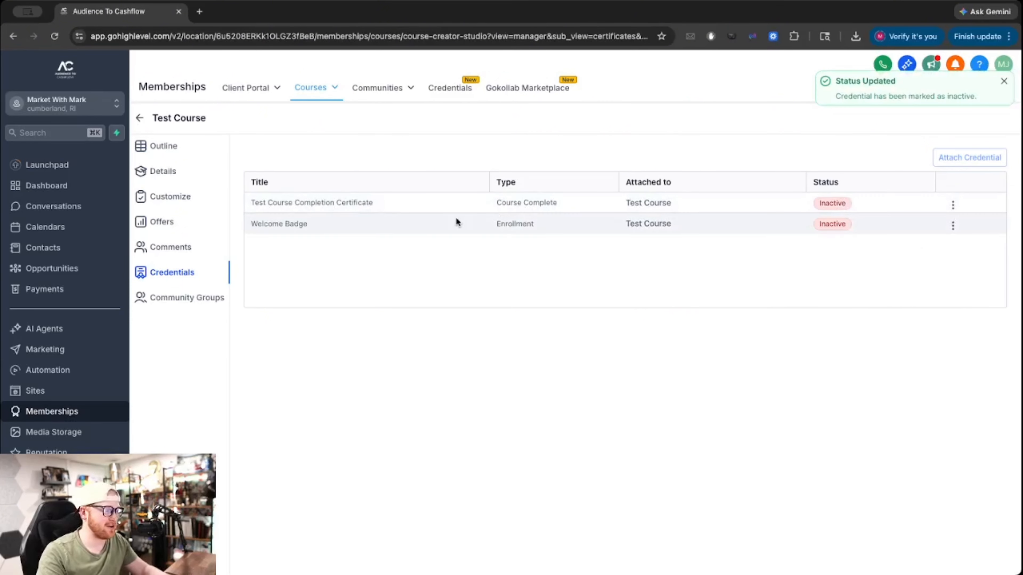
left_click(190, 300)
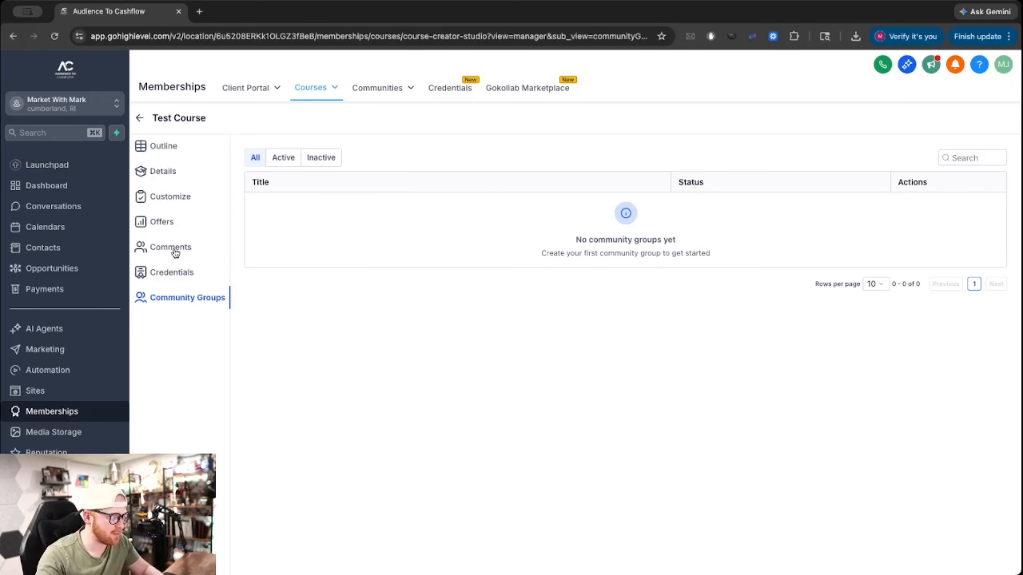
Apply the Classic Theme from the system templates and open it in the theme editor.
left_click(183, 197)
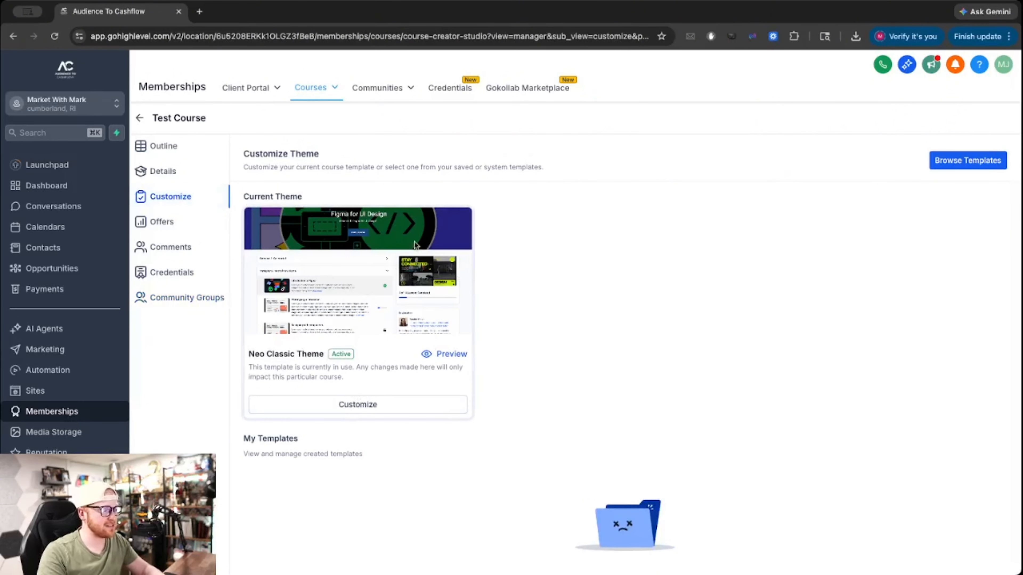
left_click(950, 162)
scroll(568, 287, "down", 1)
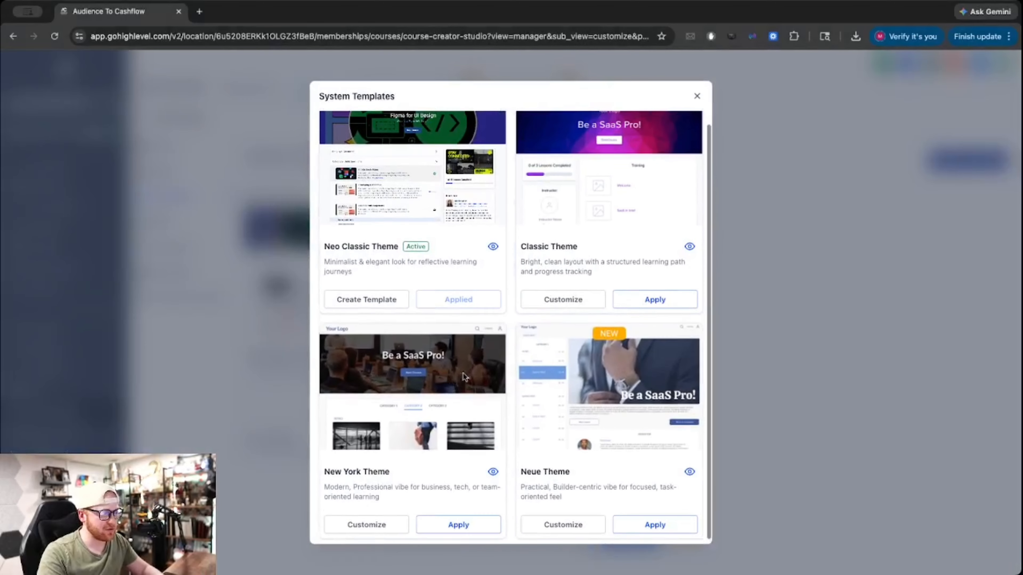
scroll(465, 377, "up", 1)
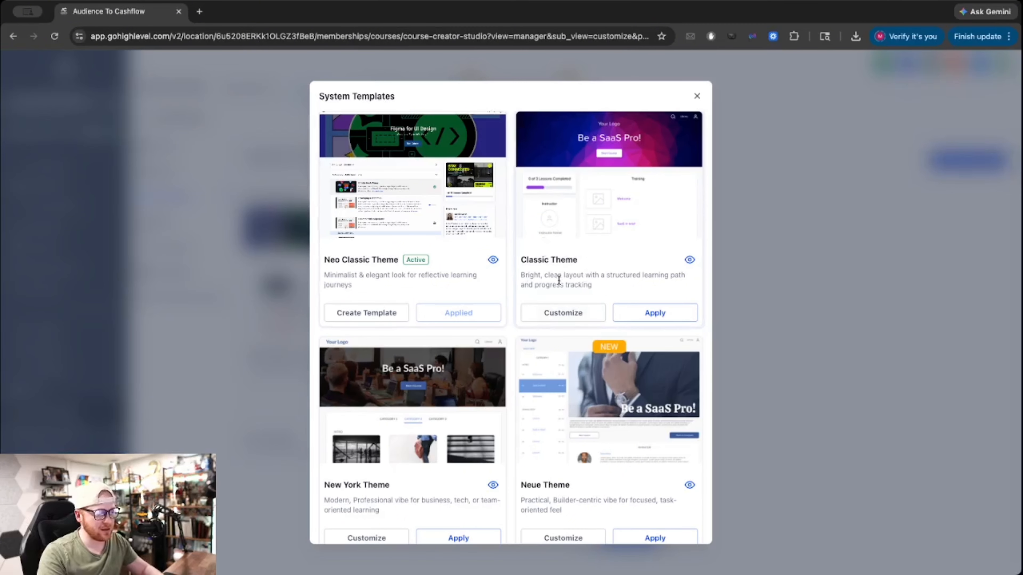
left_click(669, 315)
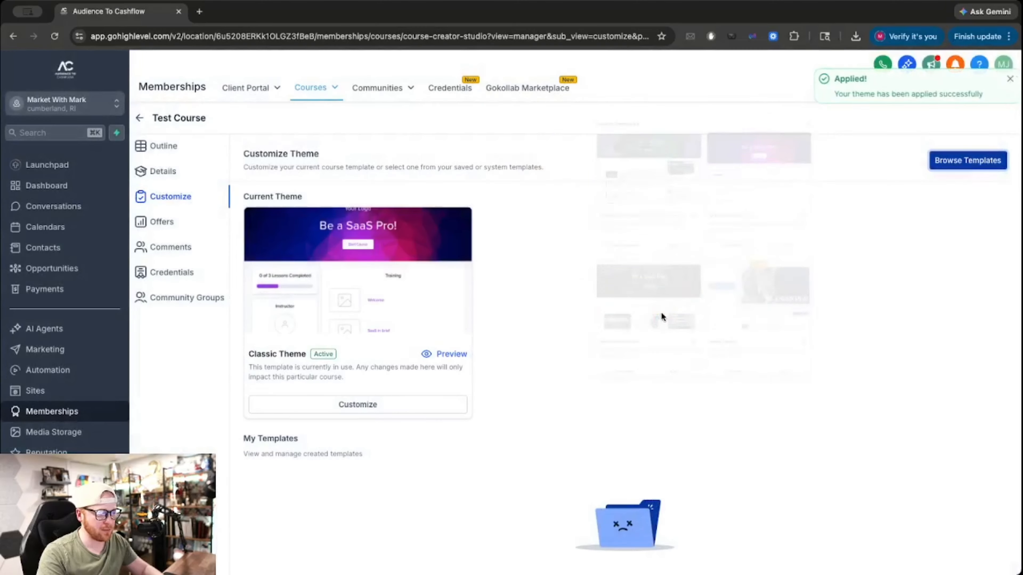
left_click(350, 404)
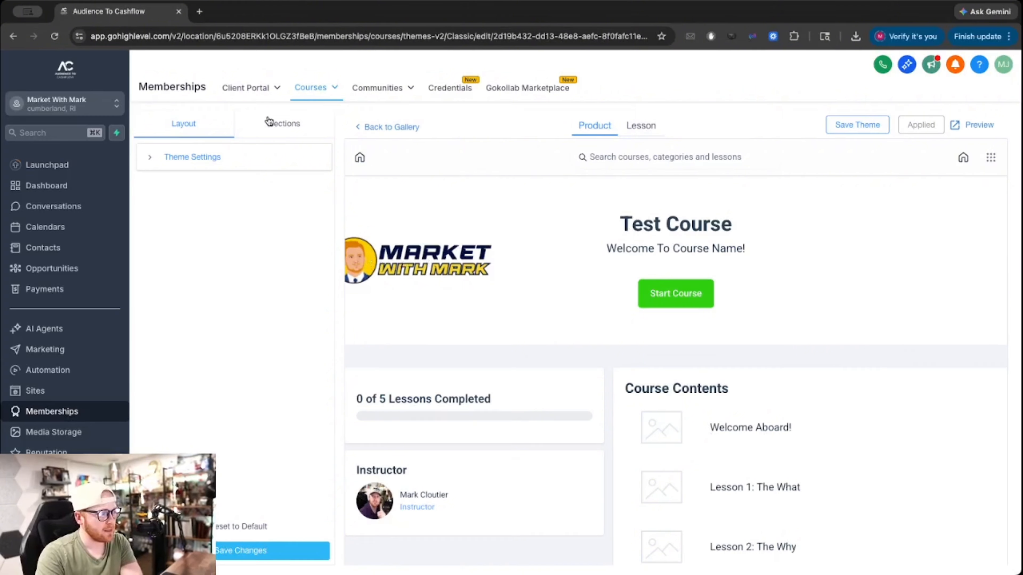
Review the Classic theme's Hero section settings and save the changes.
left_click(286, 126)
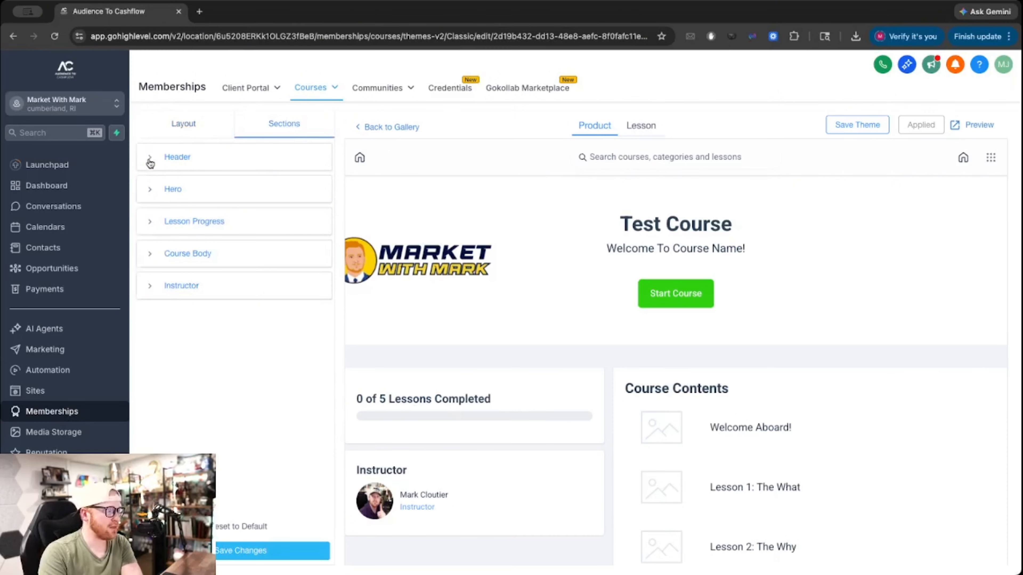
left_click(151, 193)
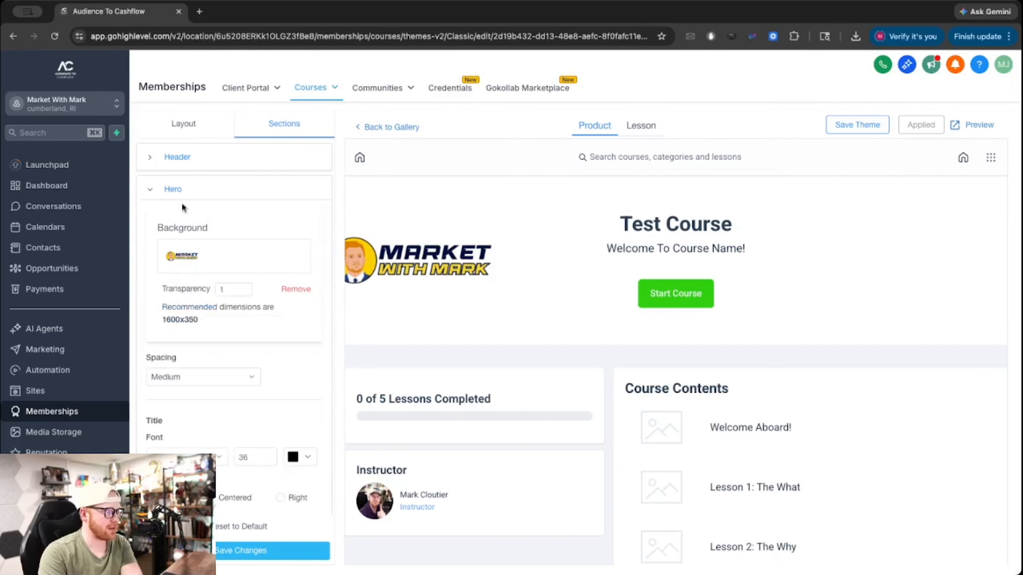
left_click(151, 192)
left_click(149, 192)
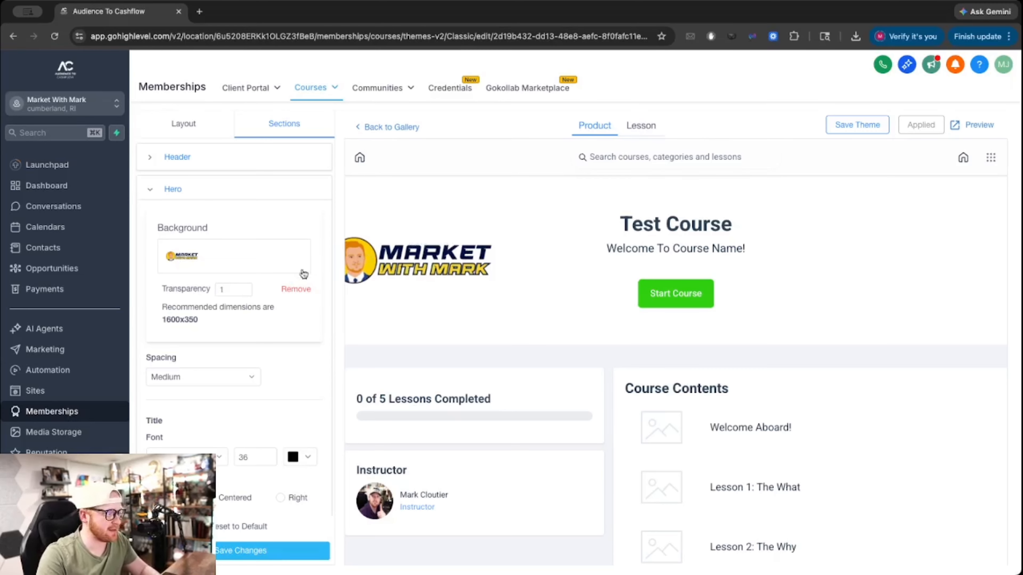
scroll(220, 261, "down", 5)
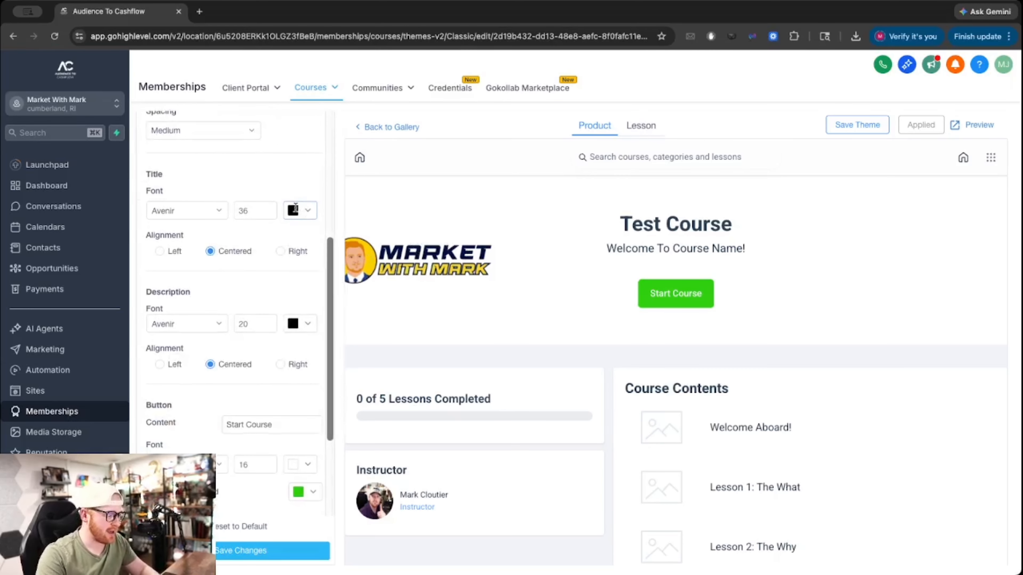
scroll(299, 345, "down", 4)
scroll(299, 346, "down", 1)
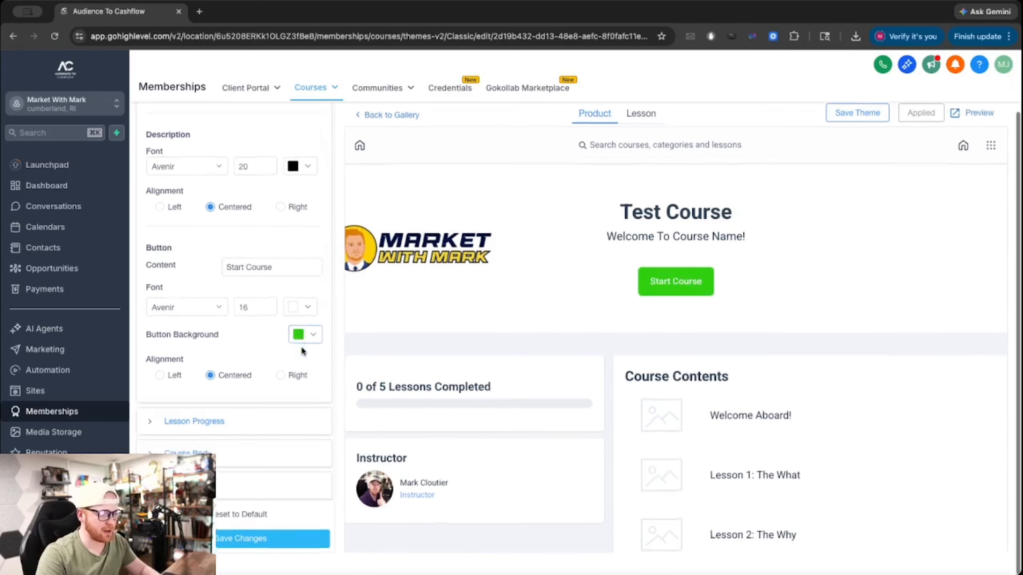
left_click(263, 536)
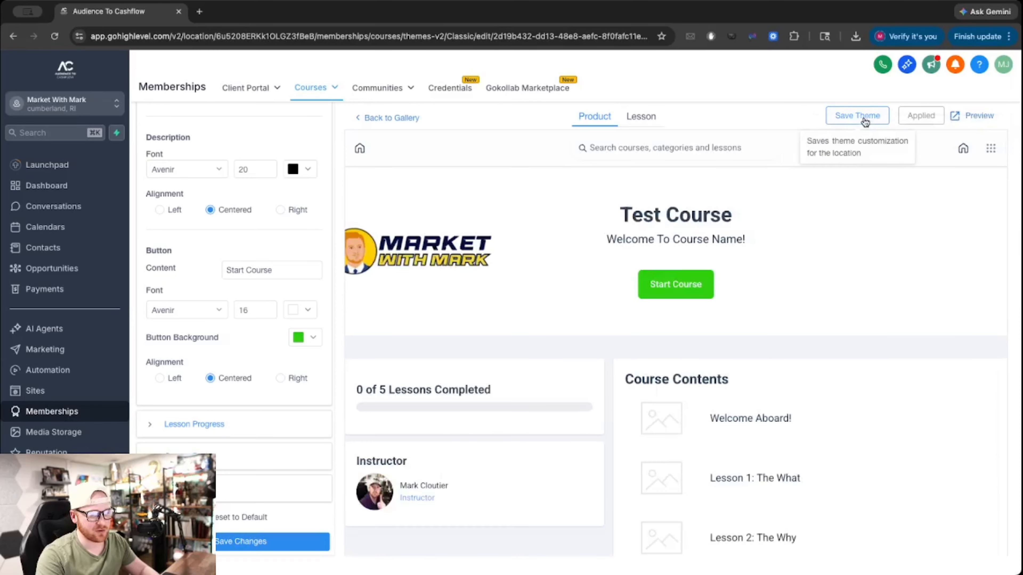
Save Classic as the location theme, then return to the course products list.
left_click(861, 117)
left_click(996, 128)
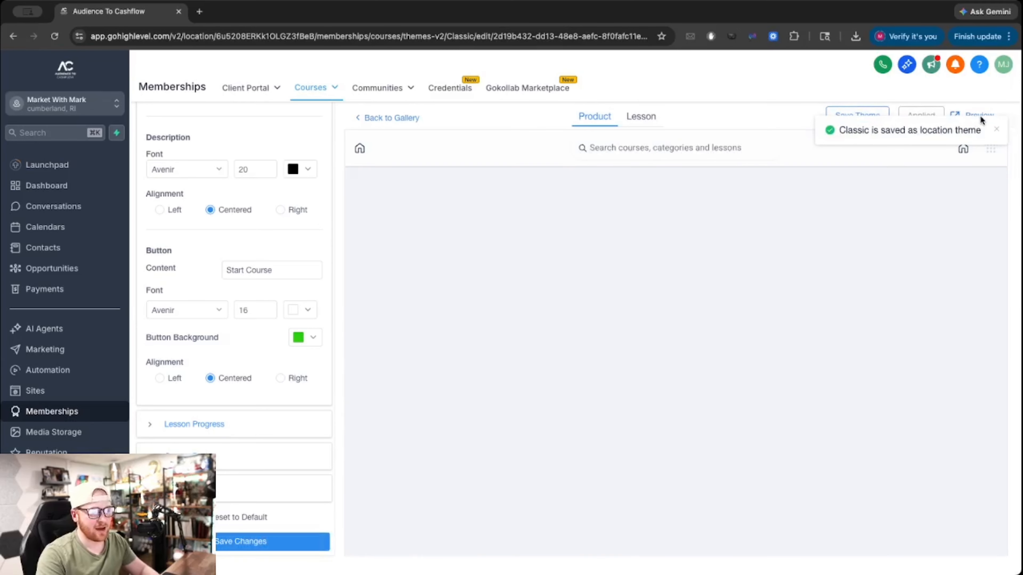
mouse_move(308, 89)
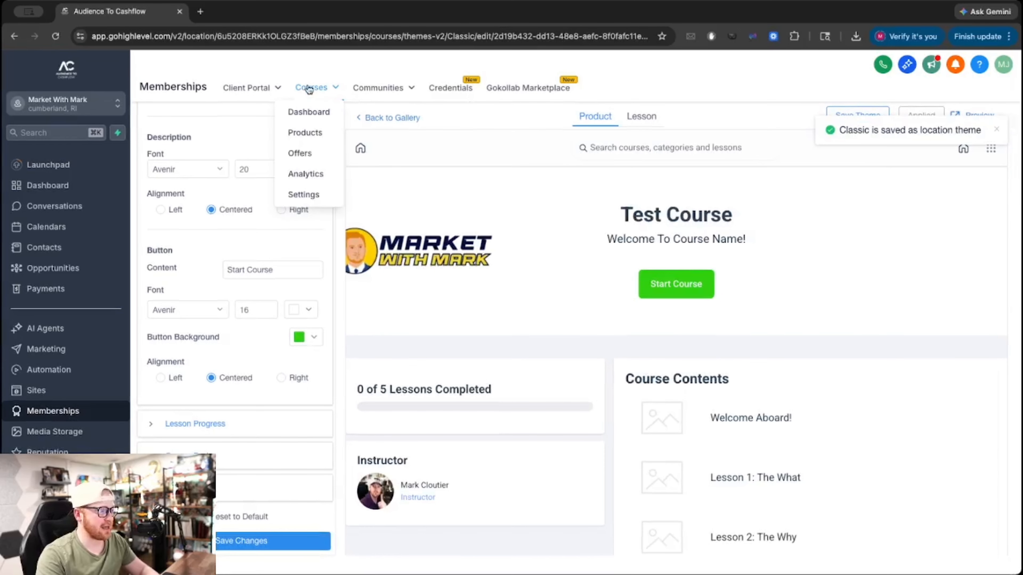
left_click(304, 135)
In Test Course, delete the Course Contents module and its five lessons, confirming with CONFIRM.
left_click(272, 327)
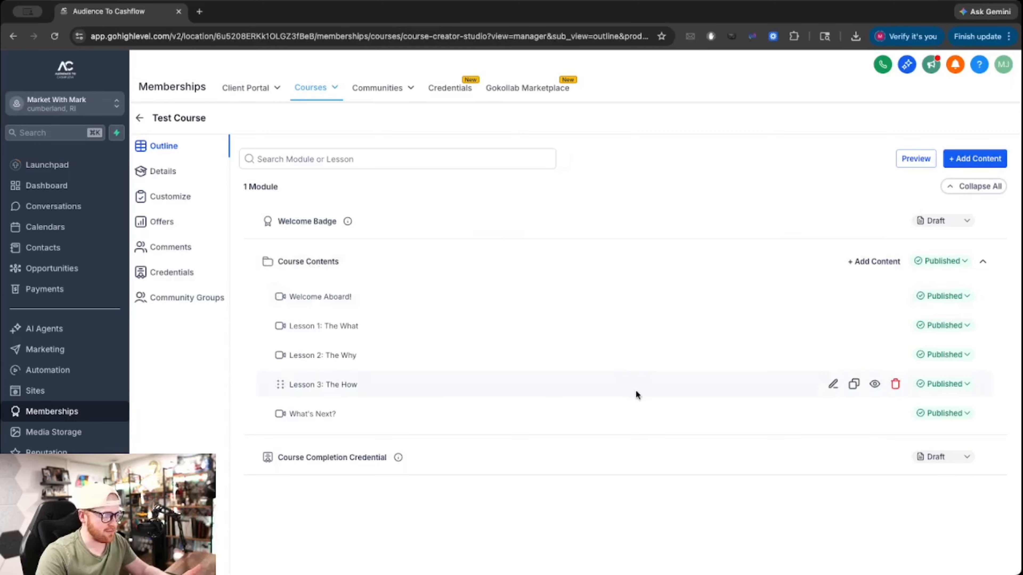
left_click(983, 261)
left_click(982, 261)
left_click(826, 261)
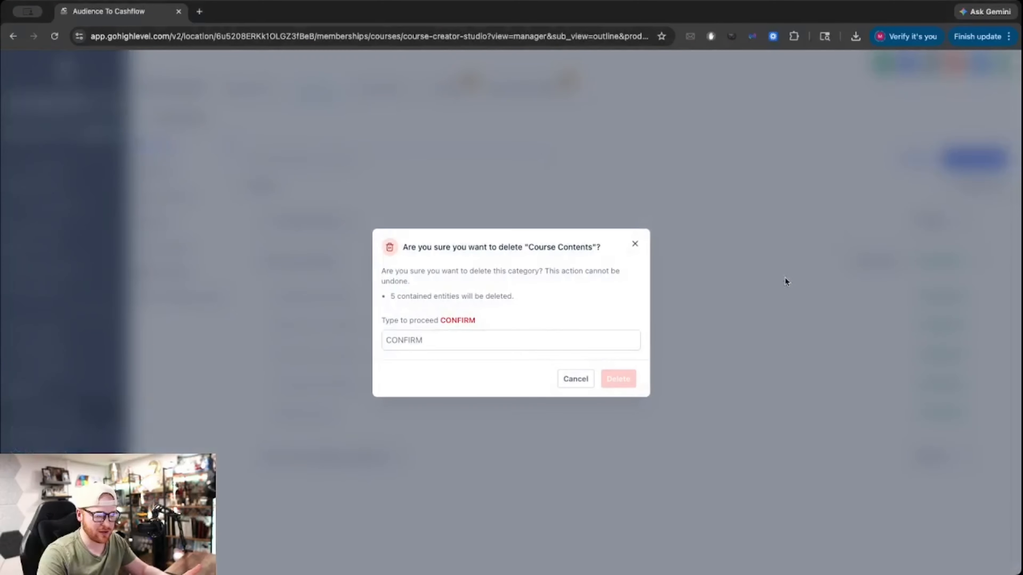
left_click(532, 347)
type("CONFIR")
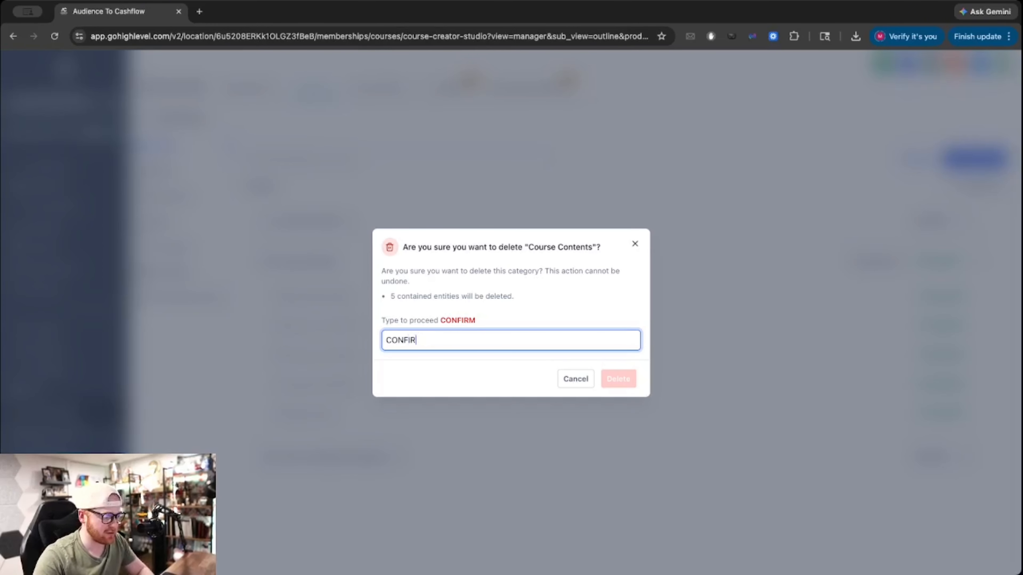
type("M")
left_click(626, 381)
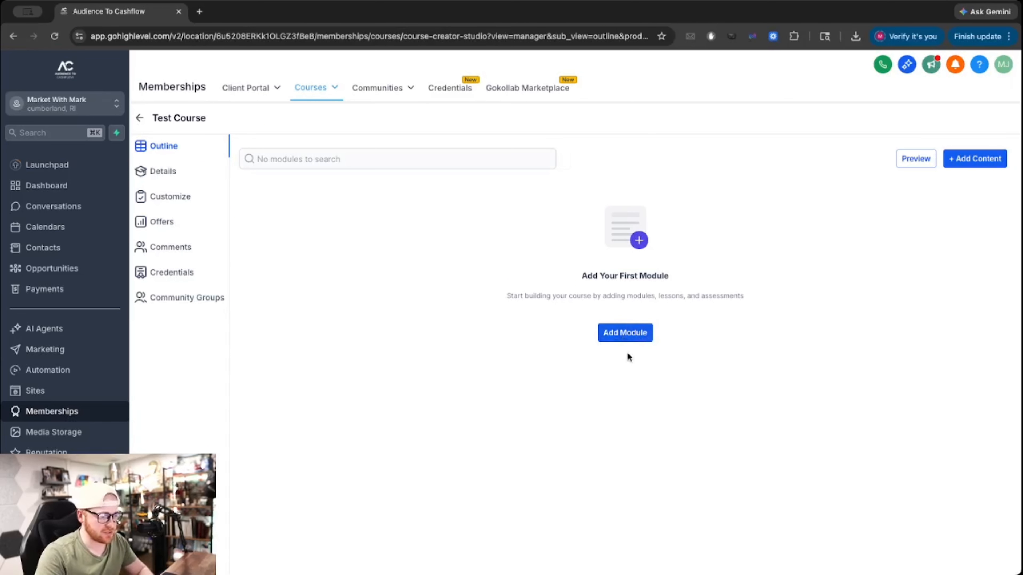
Add a new module named Test 1 to Test Course's outline.
left_click(612, 333)
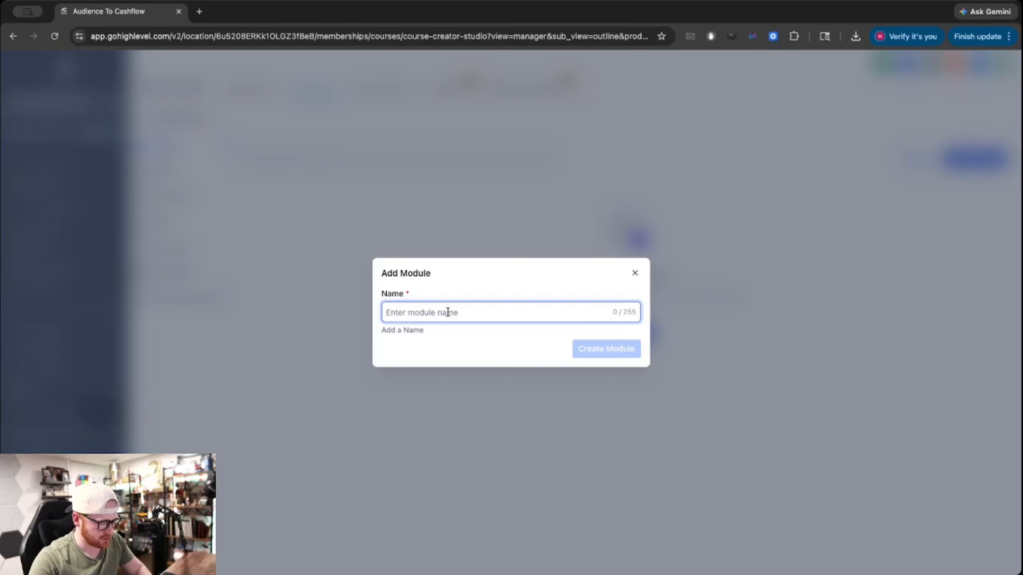
type("Test 1")
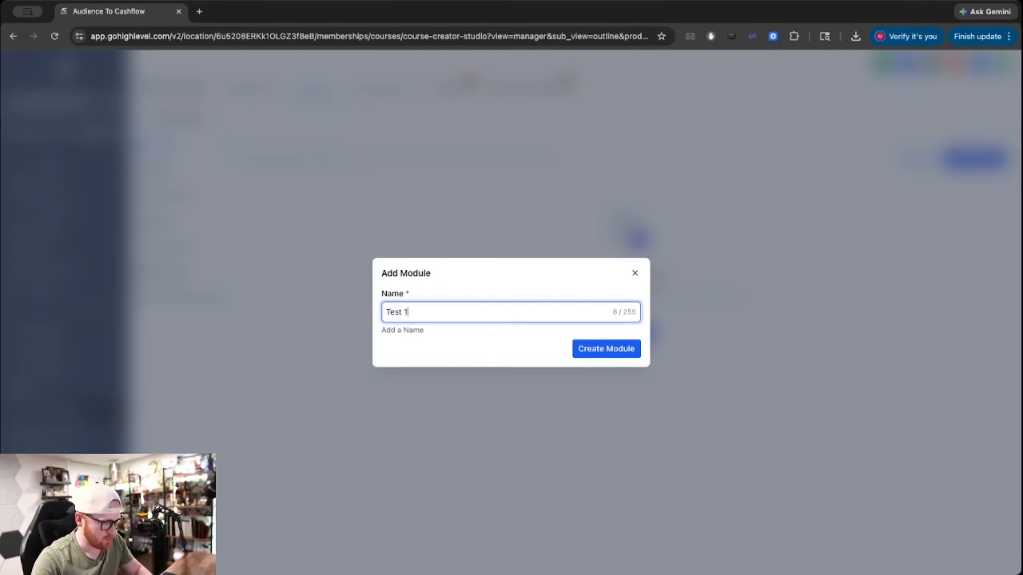
left_click(628, 349)
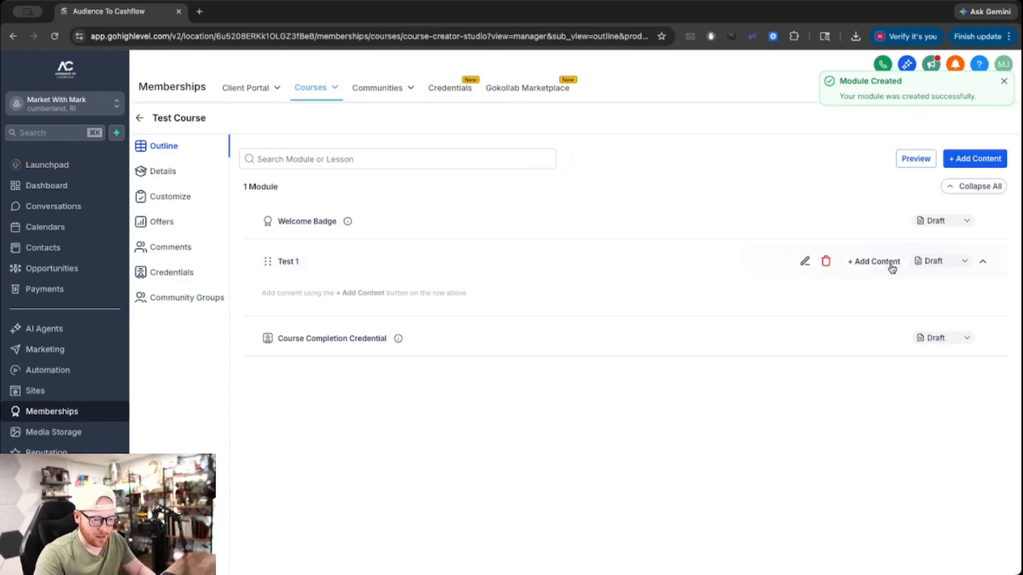
Browse Test 1's content options, trying then cancelling a lesson, and reopen the choices.
left_click(951, 263)
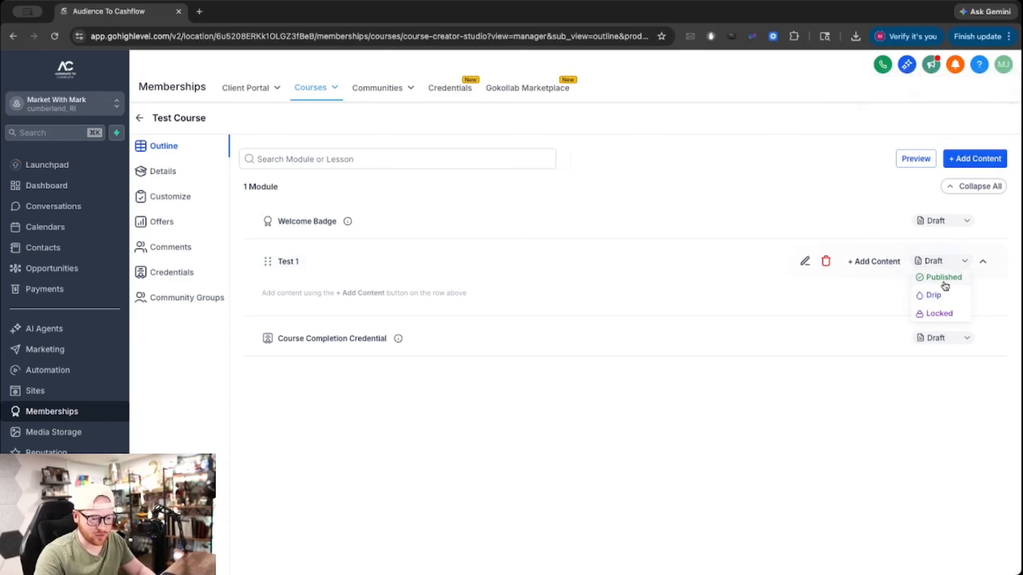
left_click(887, 267)
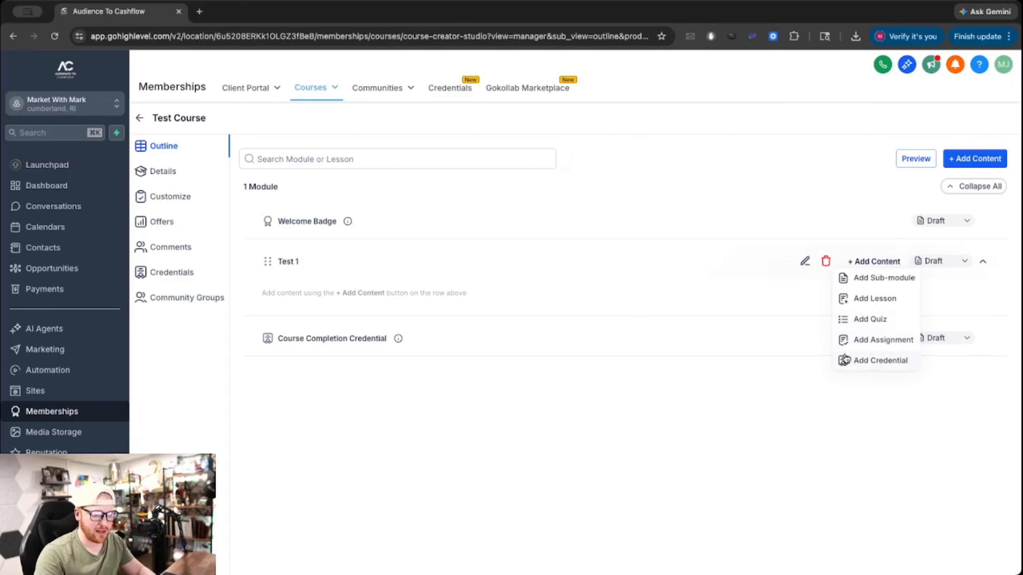
left_click(855, 299)
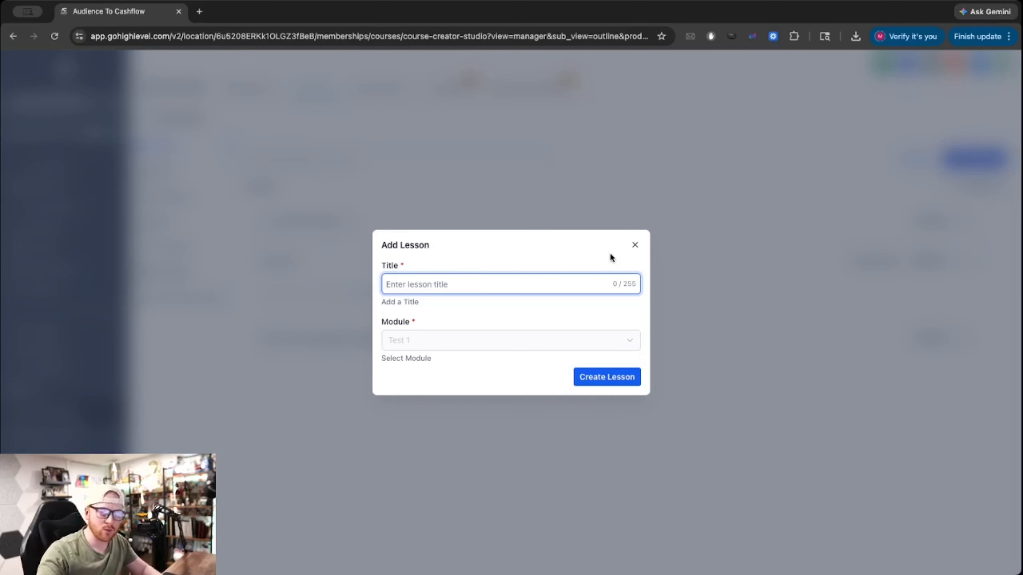
left_click(635, 247)
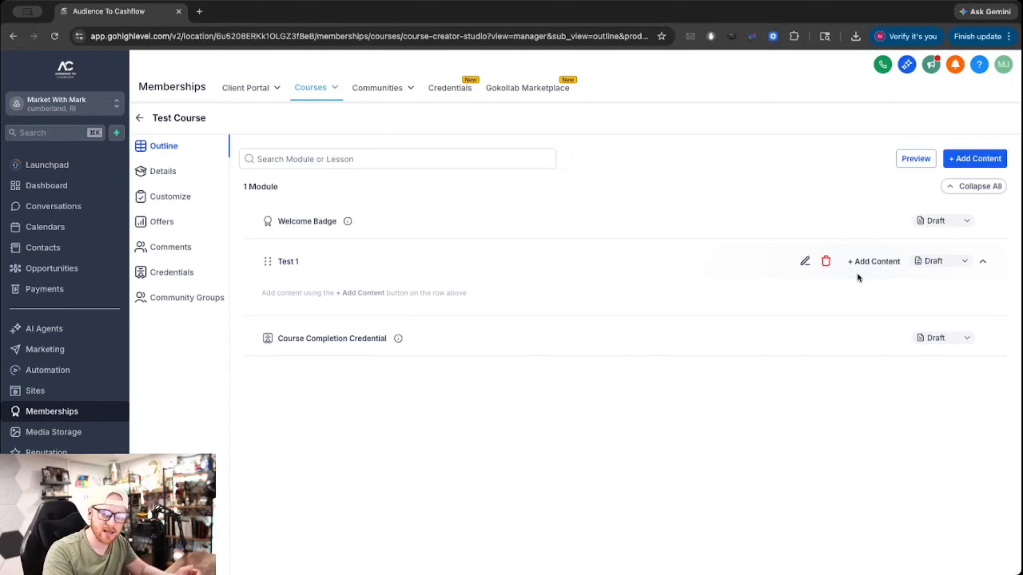
left_click(873, 261)
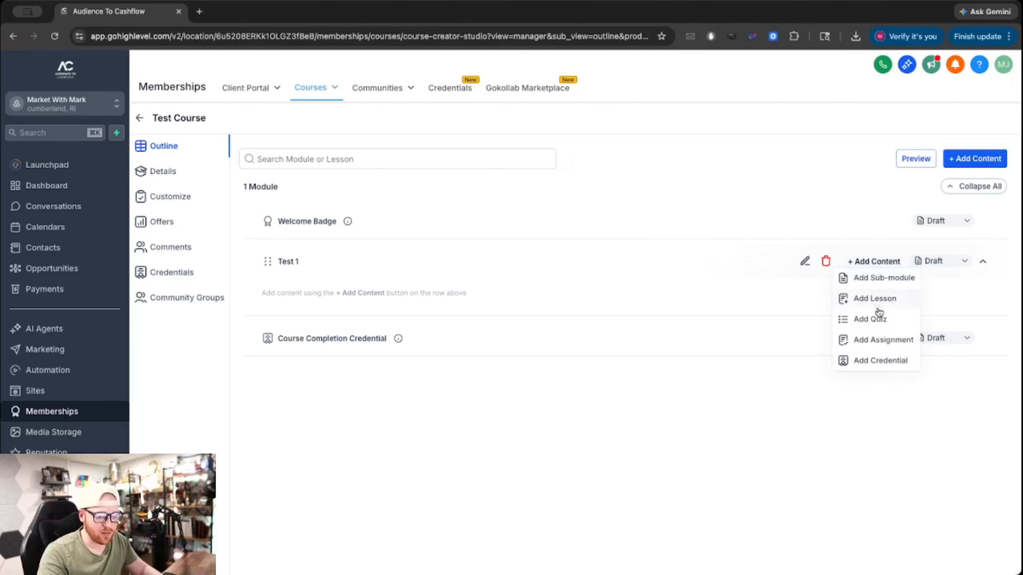
Add sub-module Sub 1 under Test 1 with a lesson named Lesson 1.
left_click(882, 278)
left_click(463, 285)
type("Sub 1")
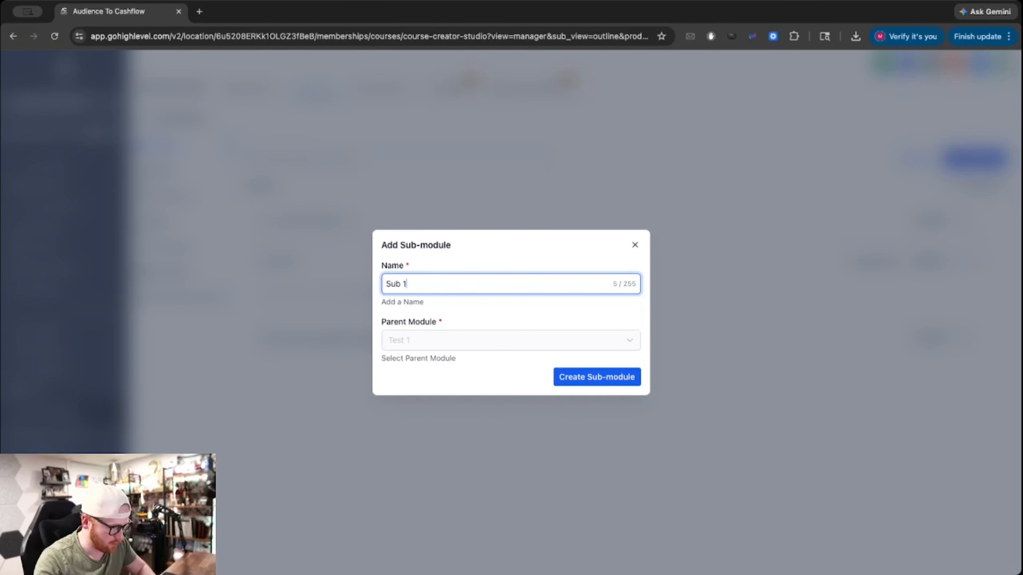
left_click(578, 378)
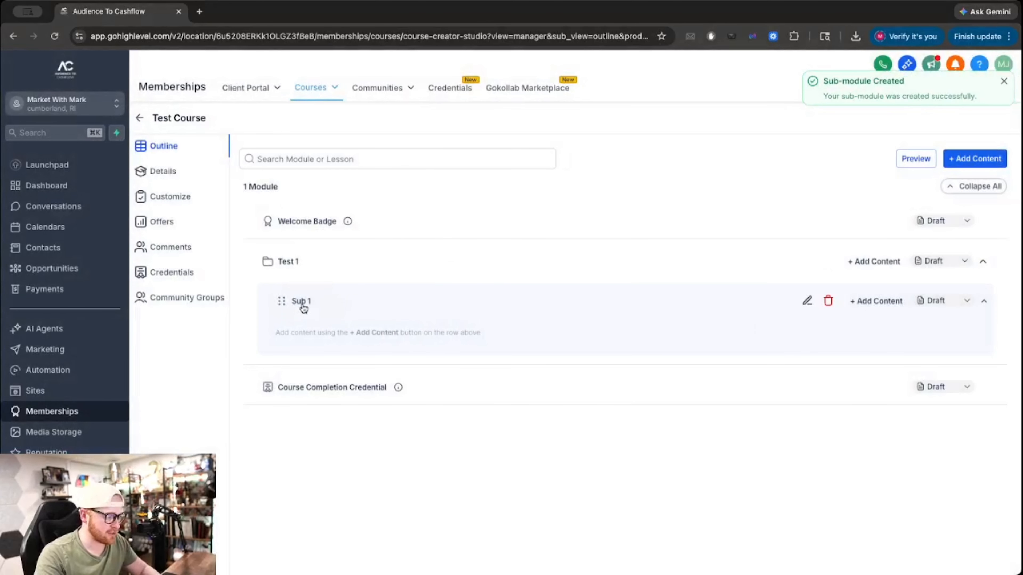
left_click(889, 303)
left_click(877, 317)
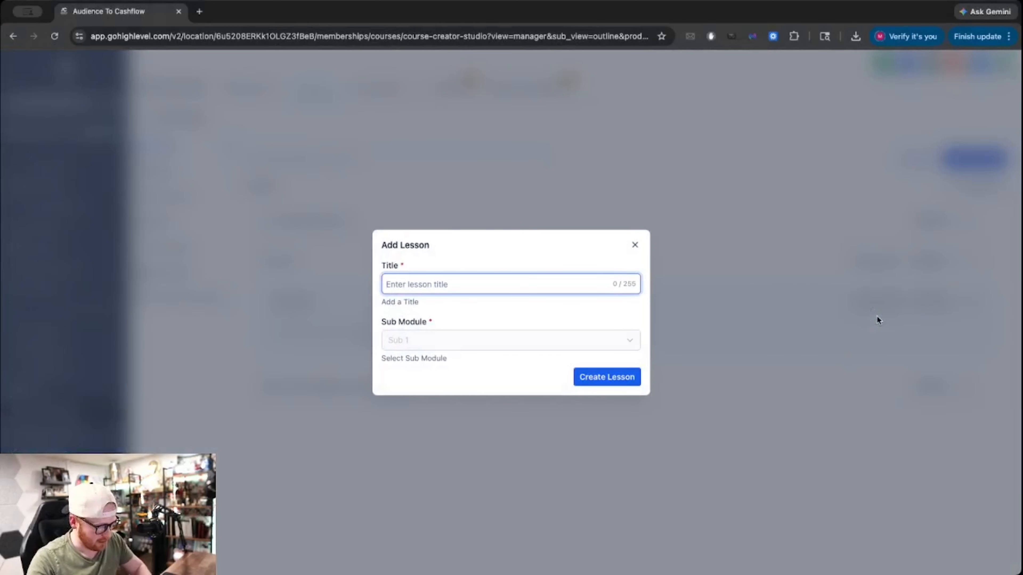
type("Lesson 1")
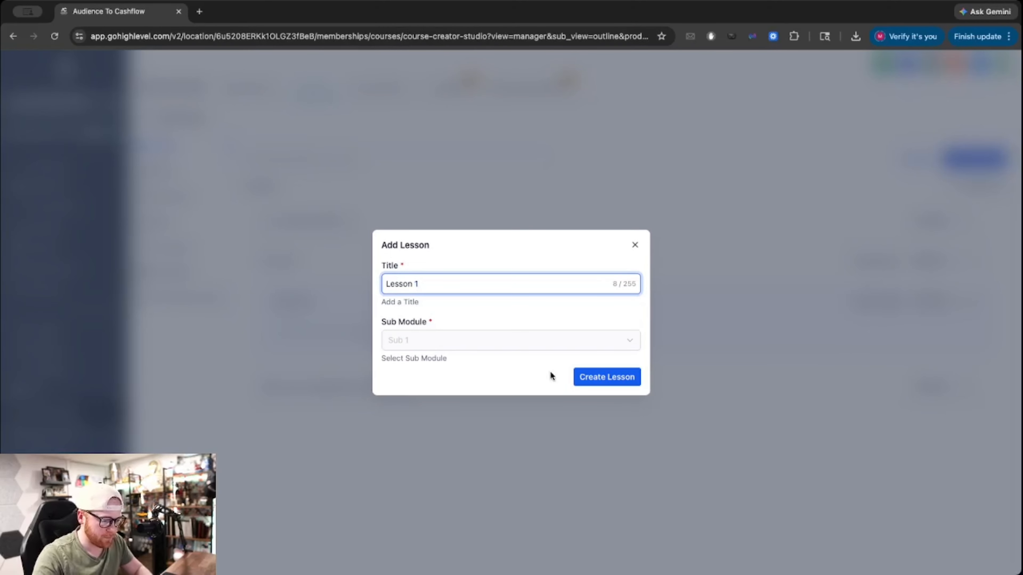
left_click(595, 380)
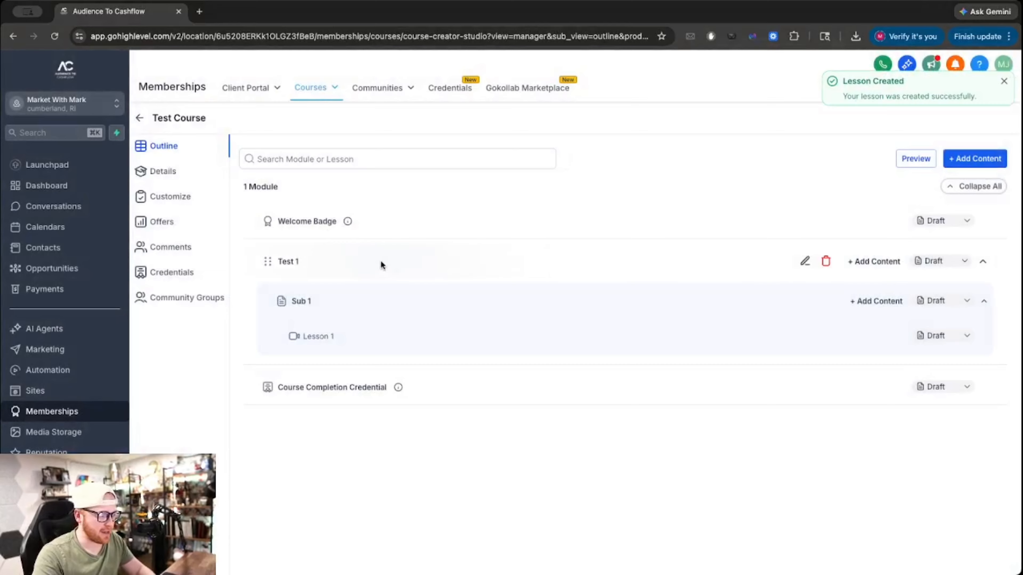
Add sub-module Sub 2 under Test 1 with its own Lesson 1.
left_click(880, 261)
left_click(884, 278)
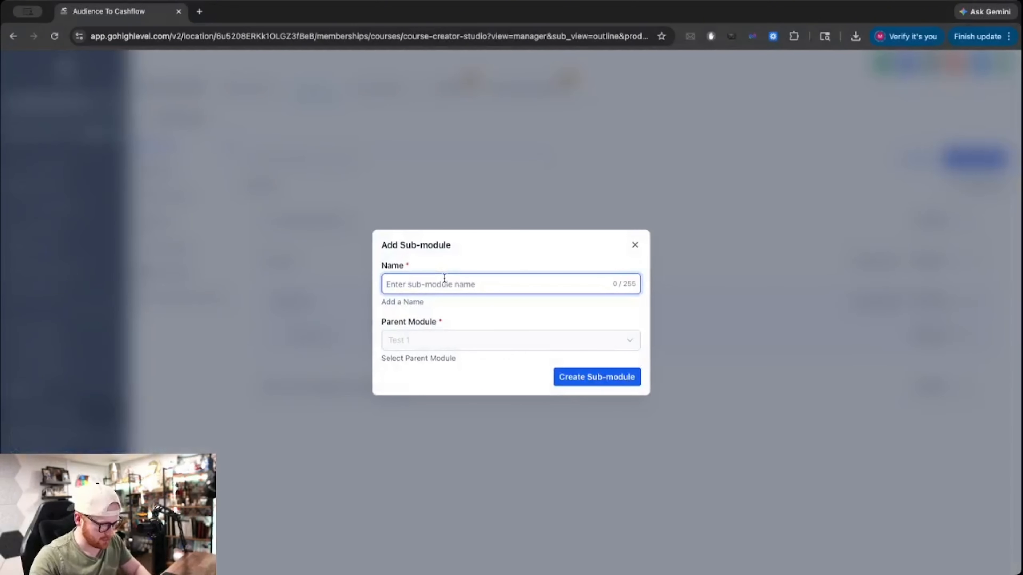
type("Sub 2")
left_click(567, 378)
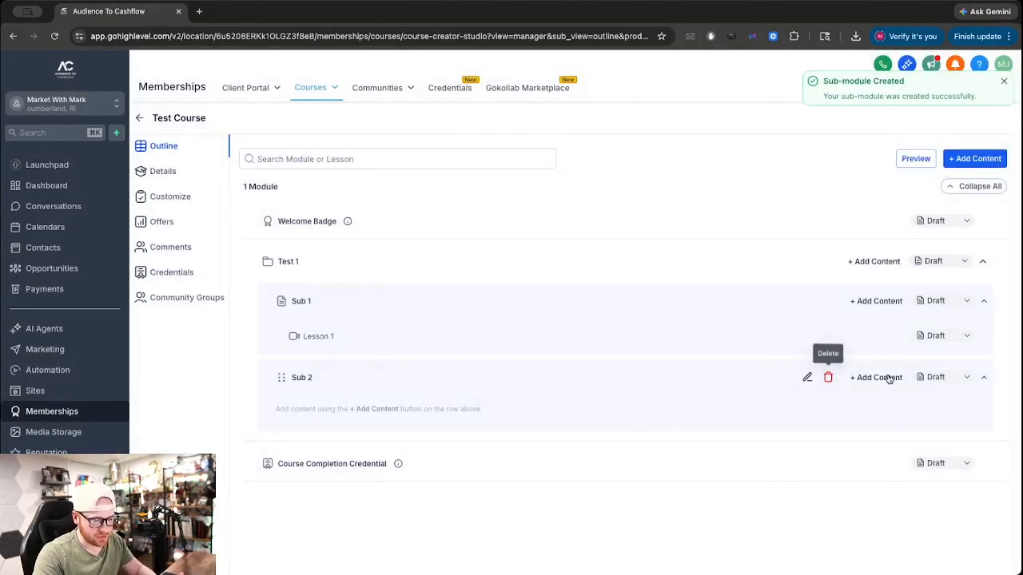
left_click(876, 377)
left_click(882, 393)
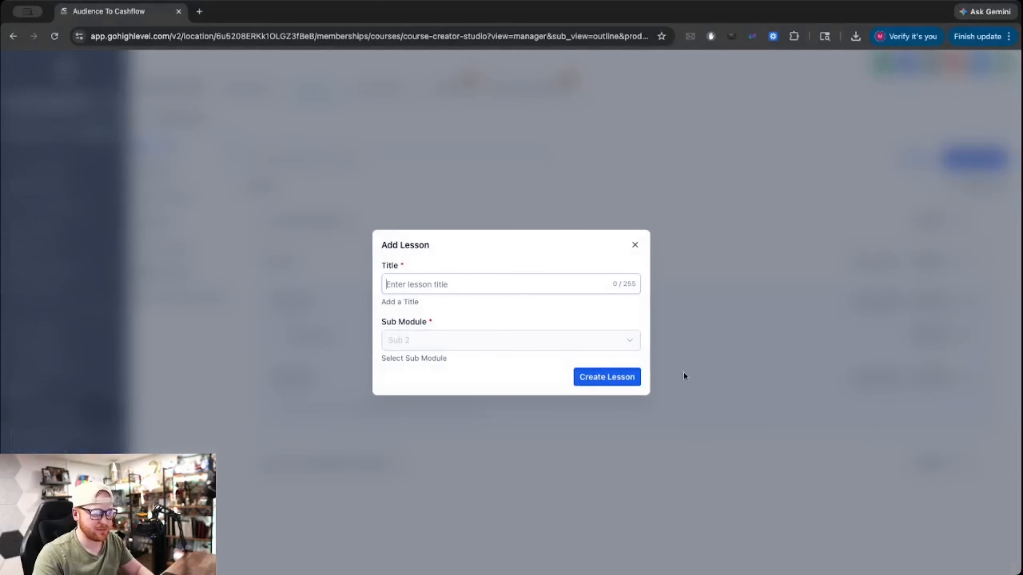
type("Lesson")
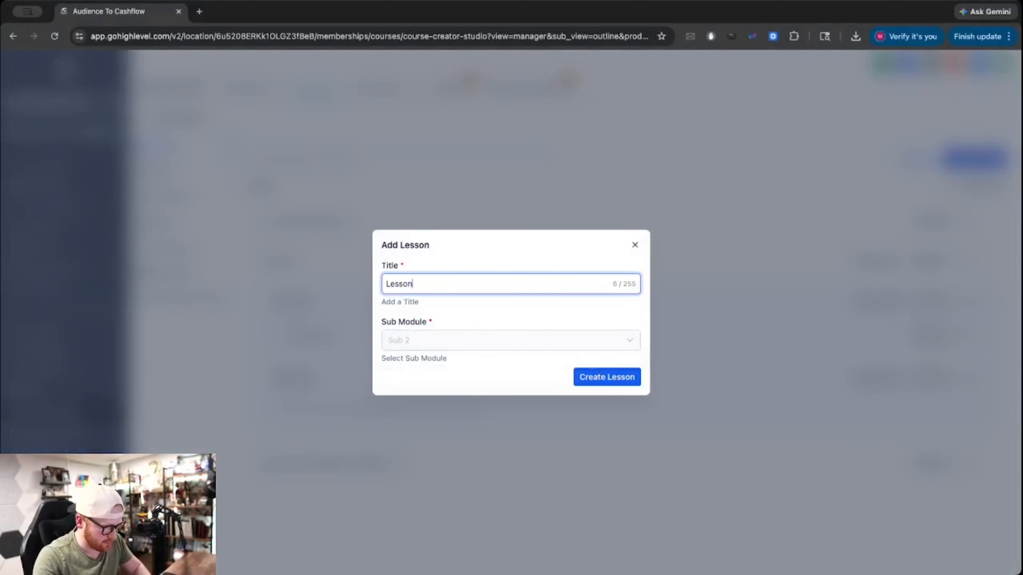
type(" 1")
left_click(600, 377)
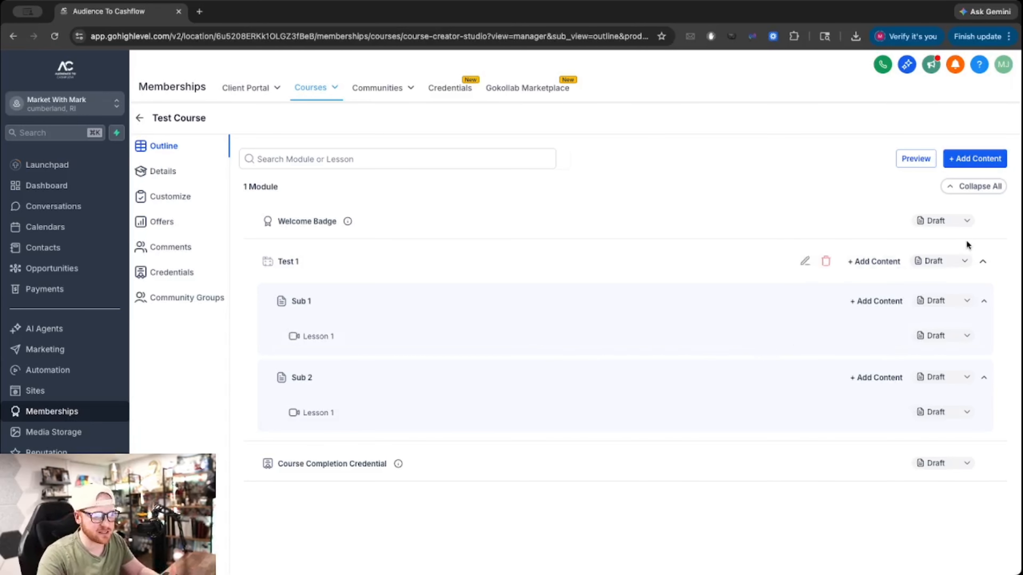
left_click(961, 261)
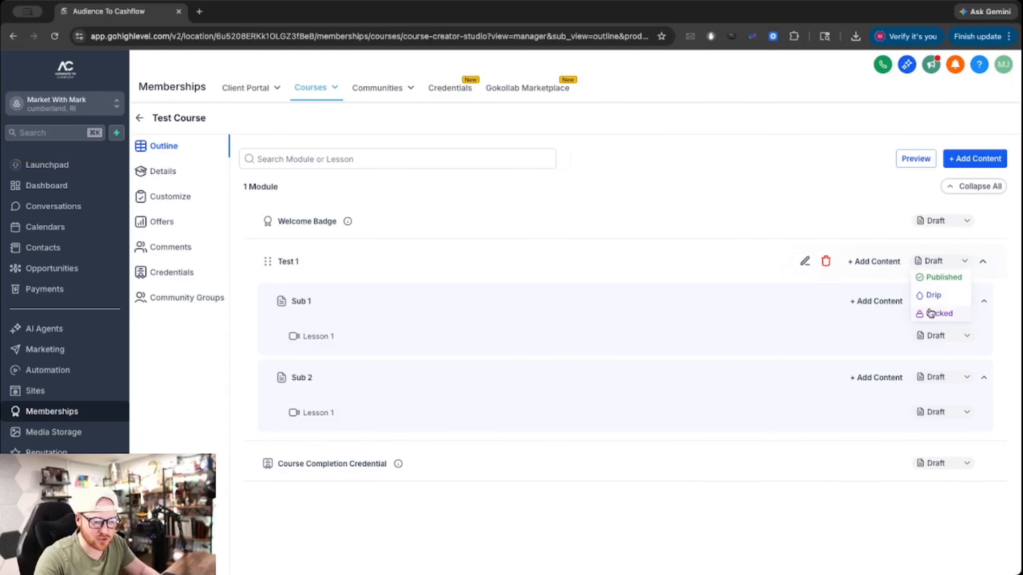
left_click(717, 247)
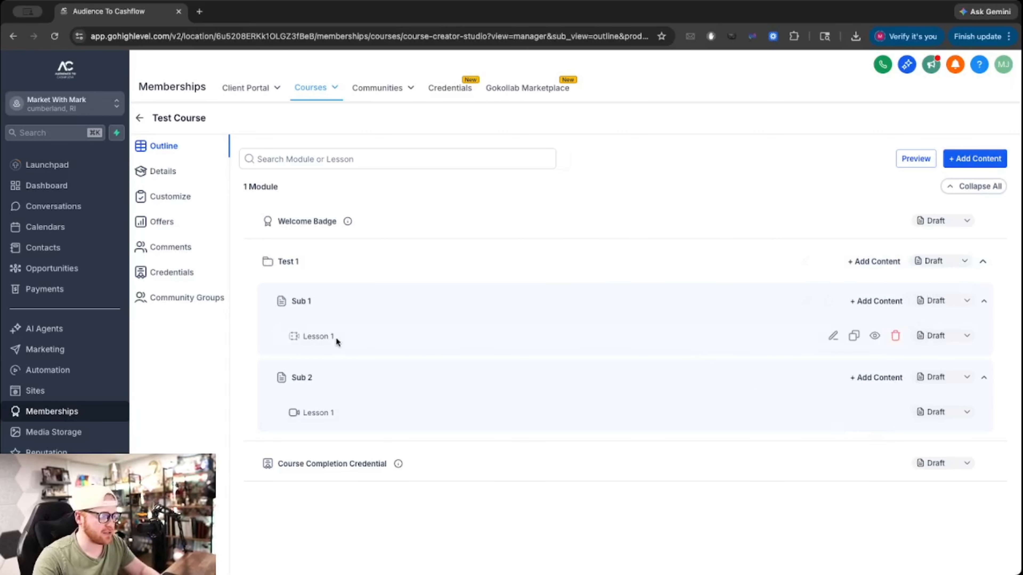
left_click(938, 381)
left_click(940, 430)
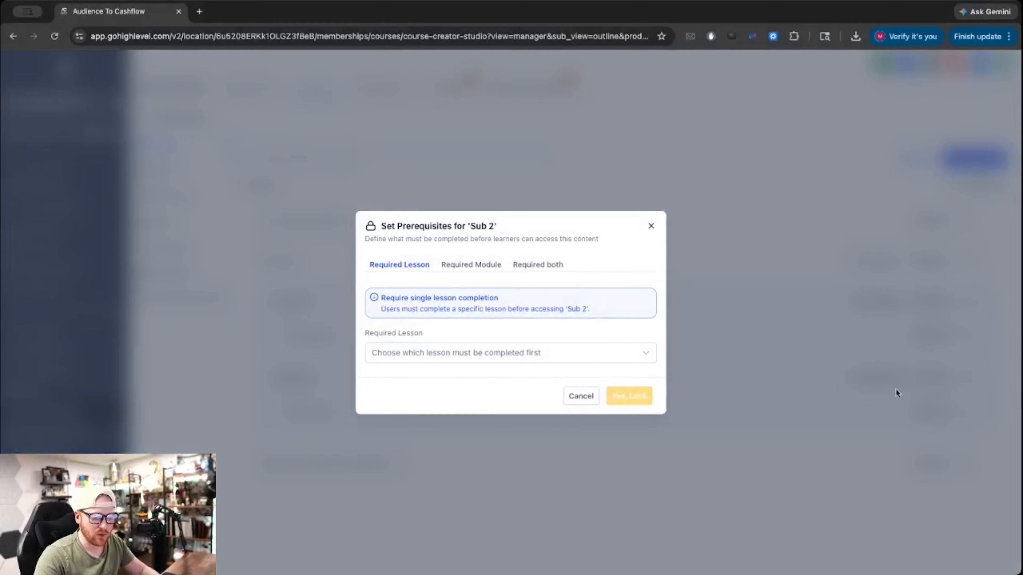
left_click(457, 267)
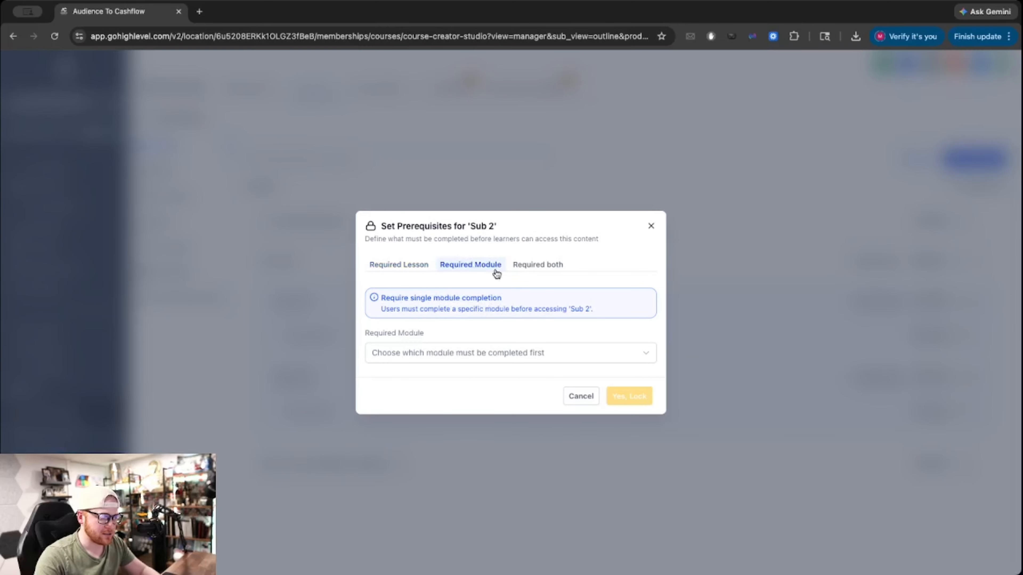
left_click(653, 225)
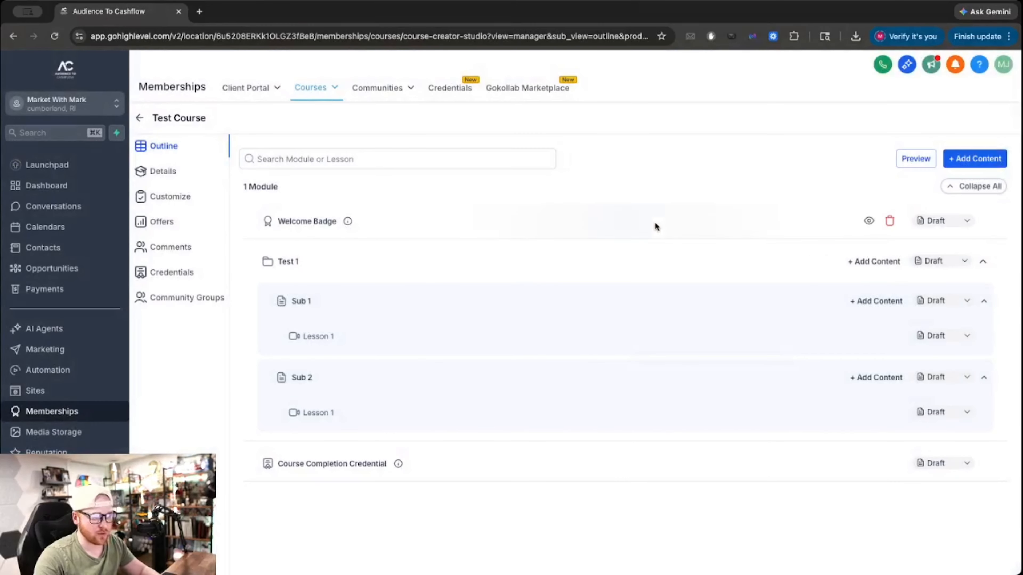
left_click(967, 379)
left_click(942, 412)
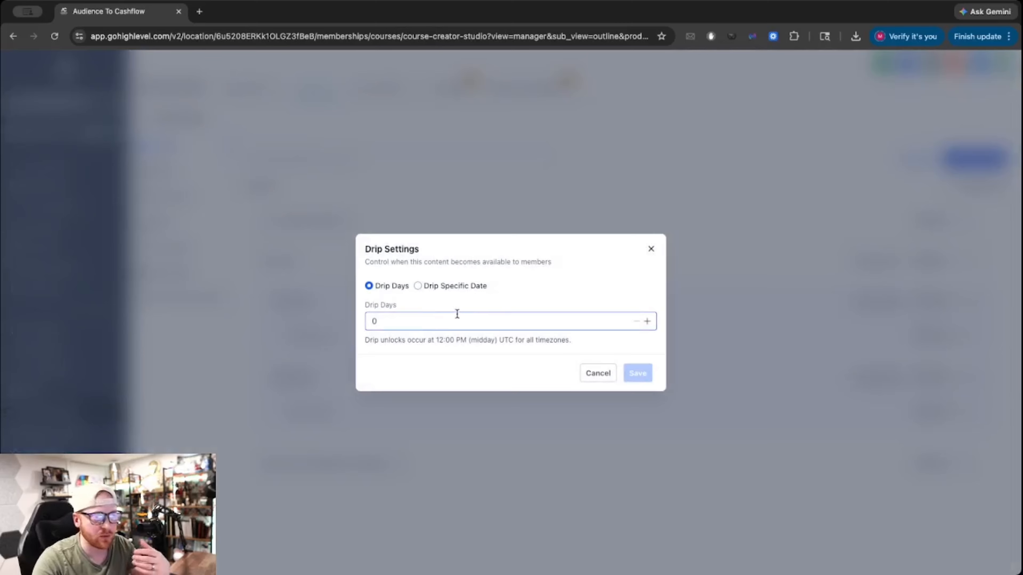
left_click(651, 249)
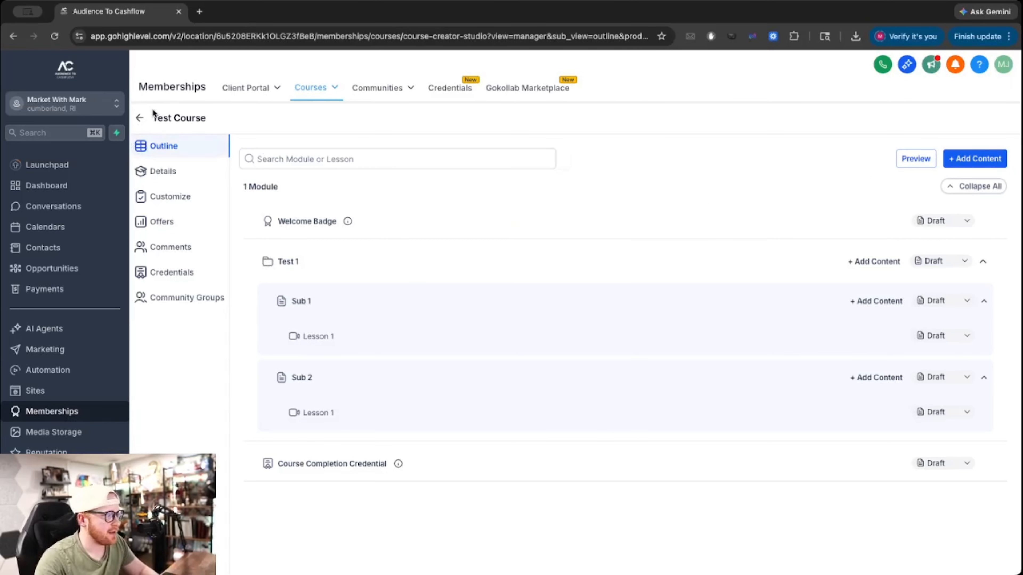
In the Meta Ads Made Easy funnel's Checkout step, start adding a product and list available products.
left_click(141, 118)
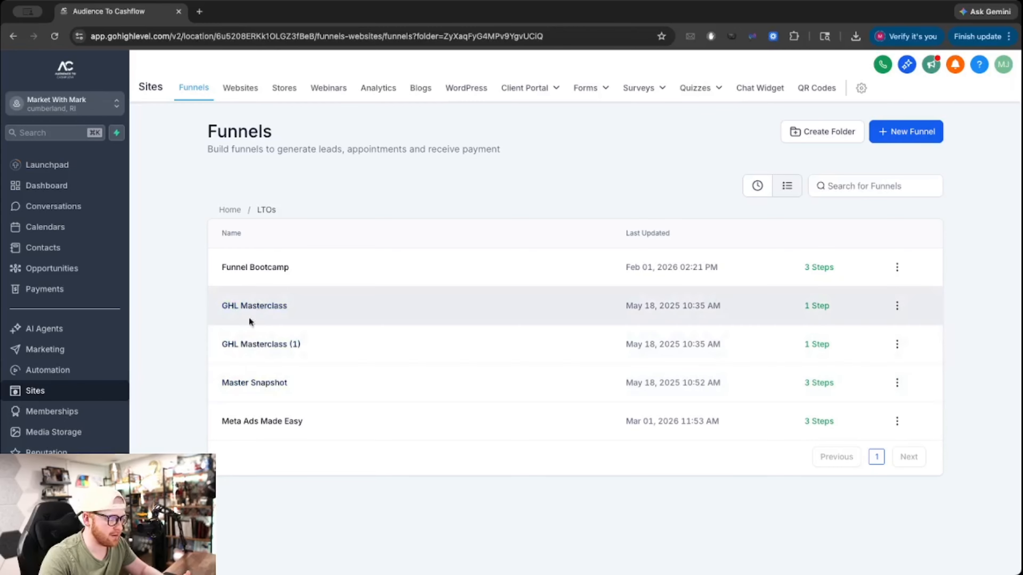
left_click(262, 422)
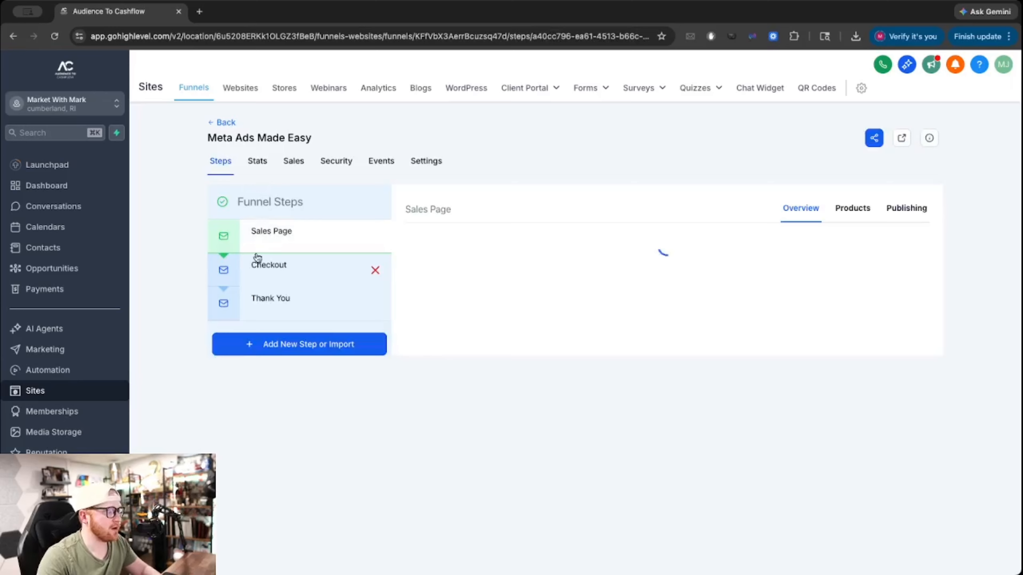
left_click(258, 269)
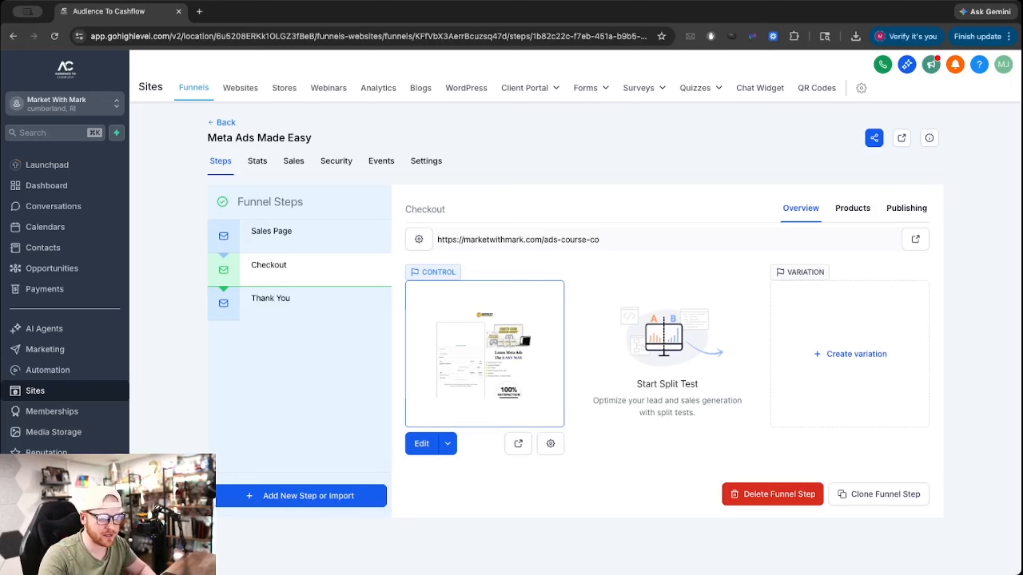
left_click(854, 210)
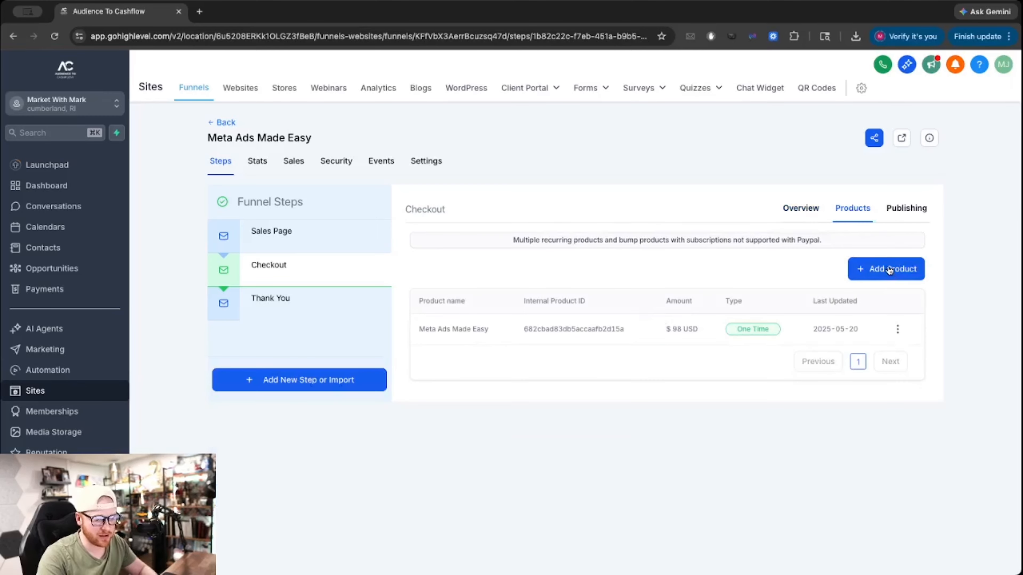
left_click(892, 269)
left_click(443, 327)
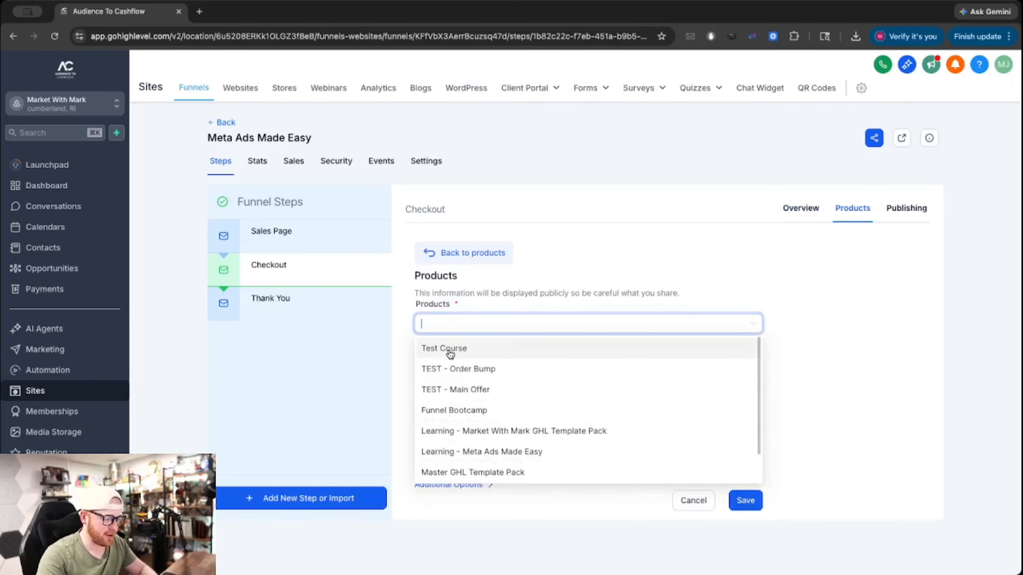